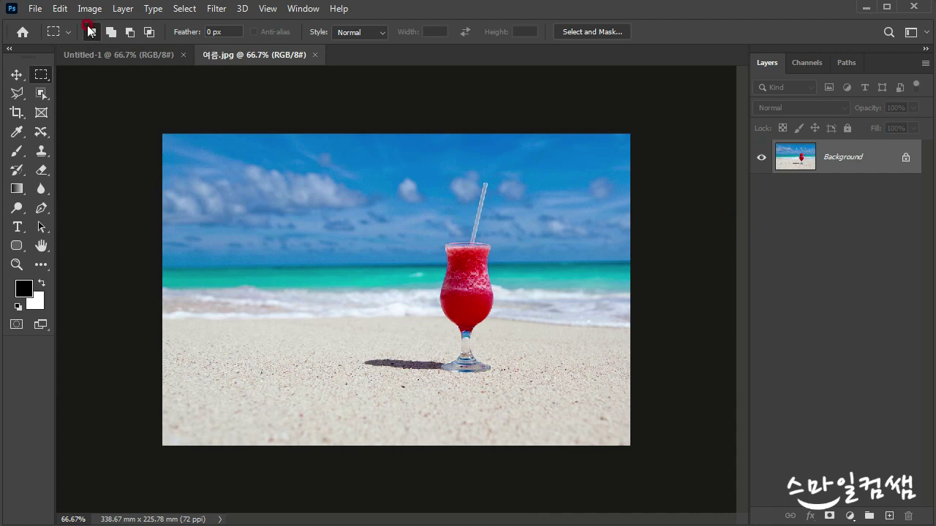
Step: Set the interface color theme to the lightest option in the preferences
left_click(59, 9)
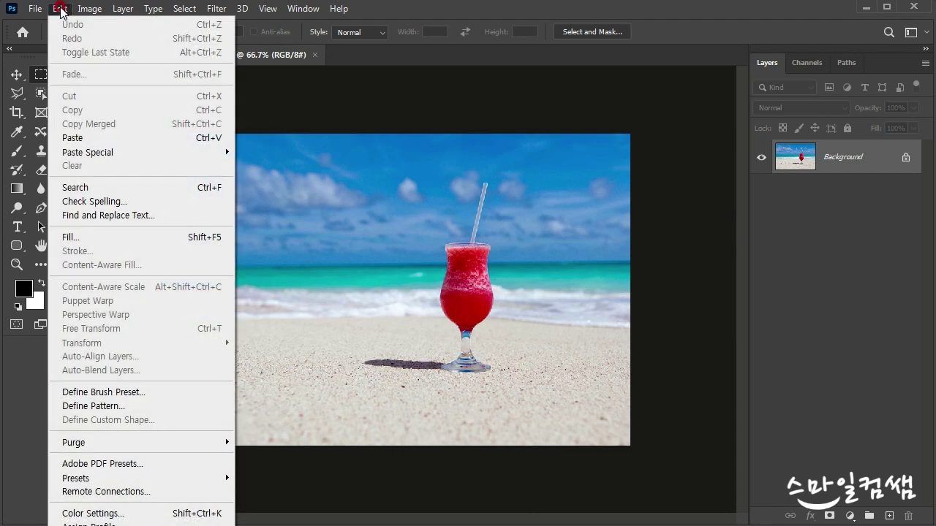
left_click(62, 9)
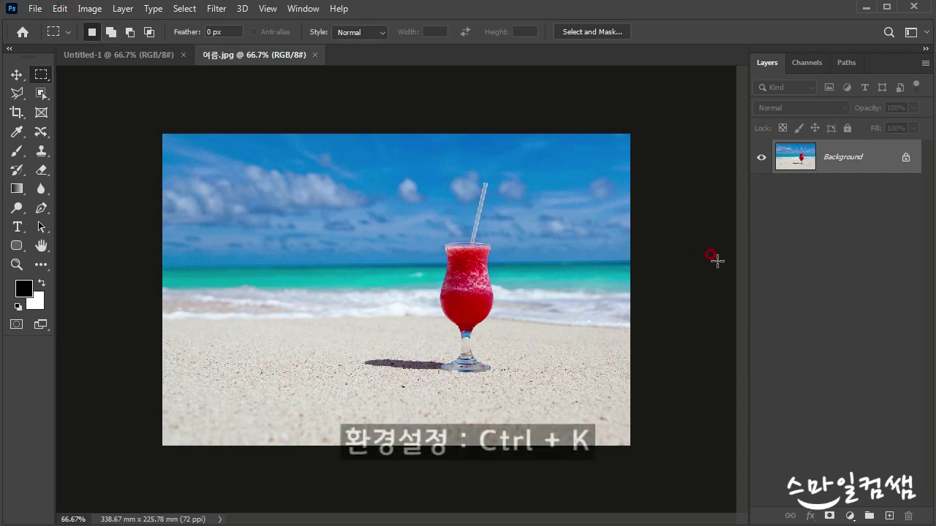
key("ctrl+k")
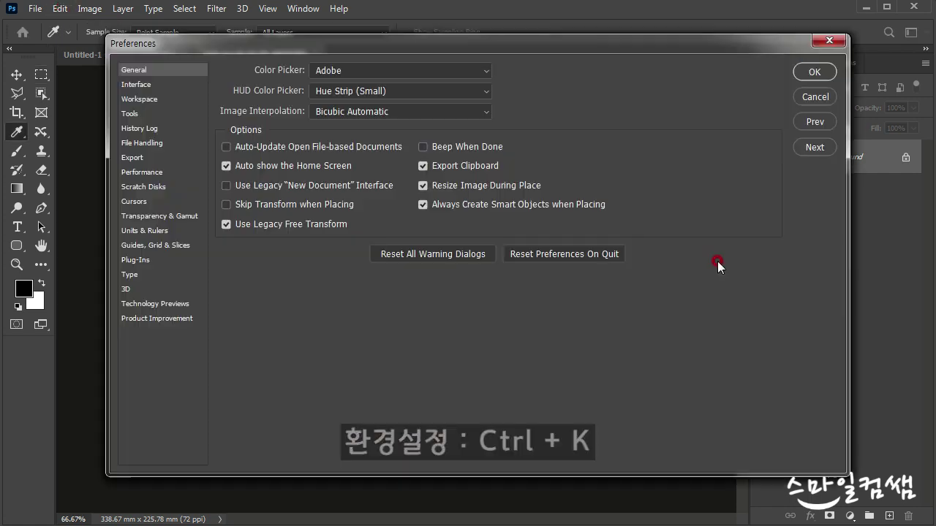
left_click(145, 85)
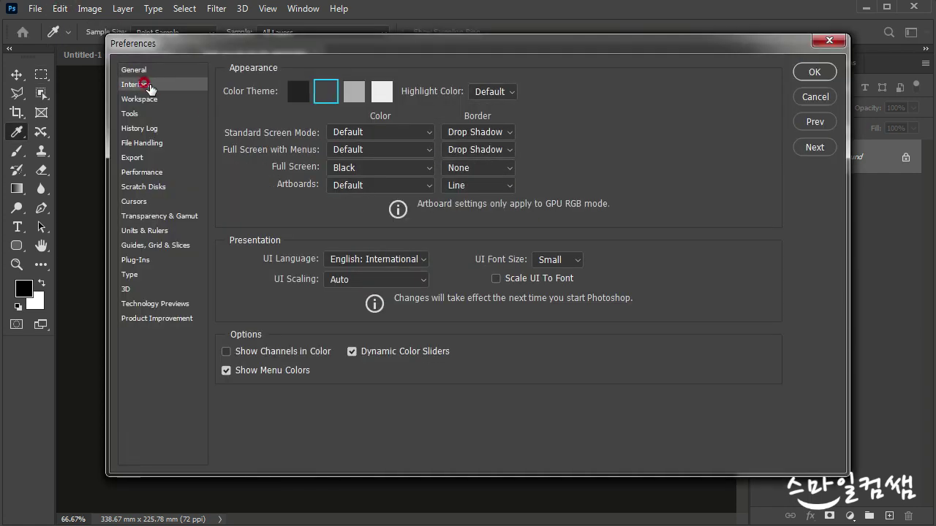
left_click(381, 93)
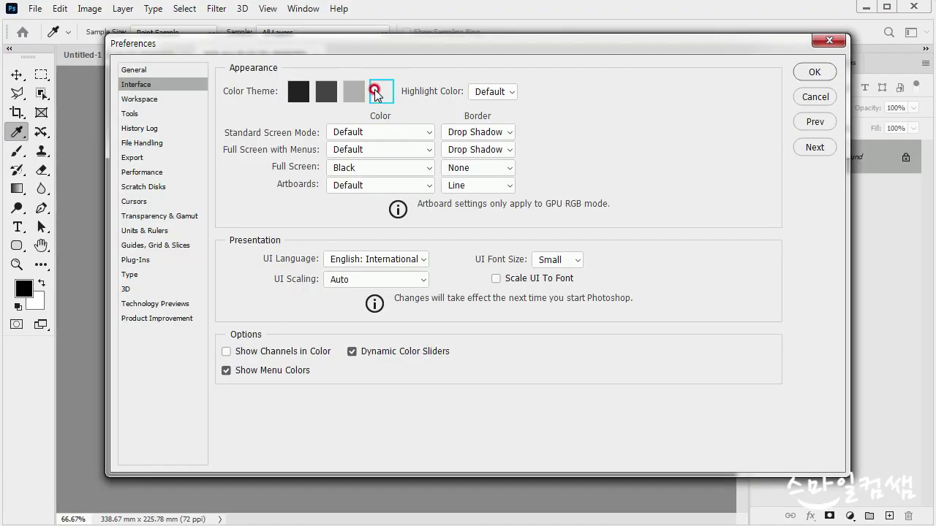
left_click(819, 71)
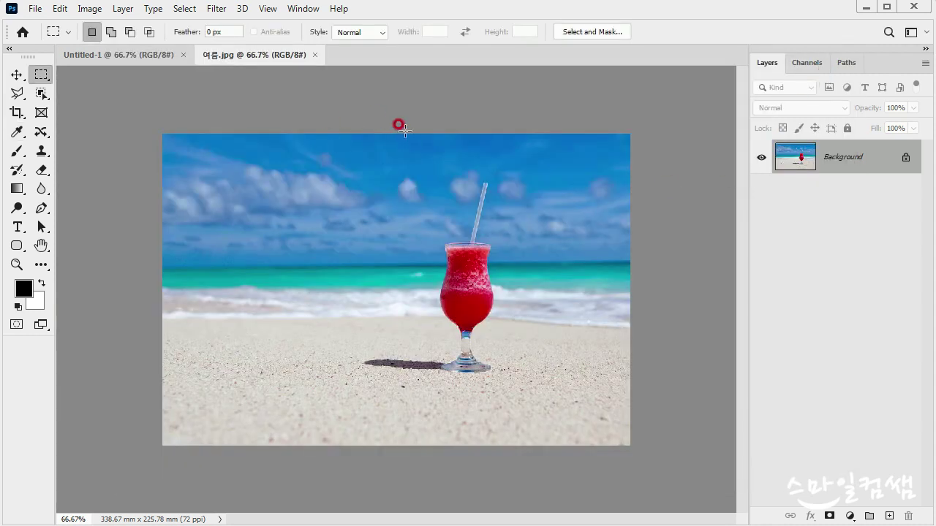
Step: Draw a selection around the cocktail glass with the Rectangular Marquee tool, and clear it
left_click(40, 76)
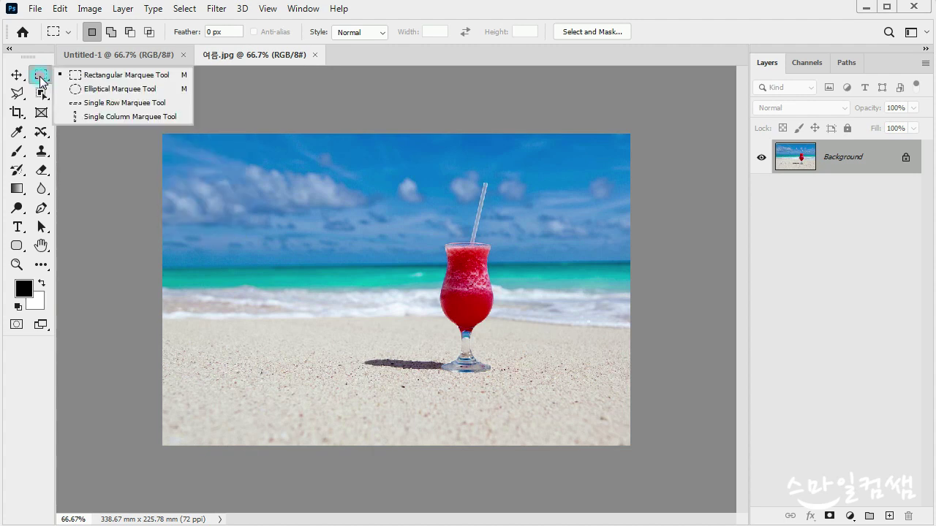
left_click_drag(42, 79, 96, 108)
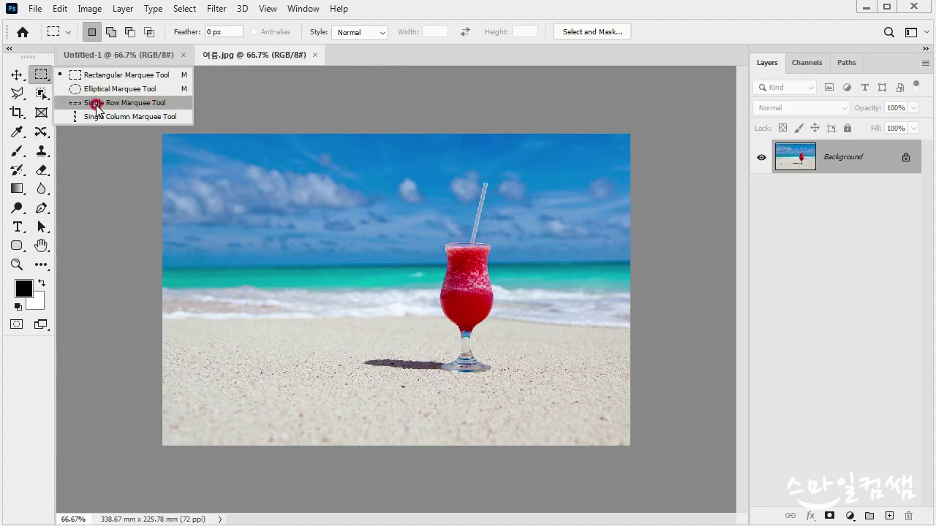
left_click_drag(97, 108, 97, 77)
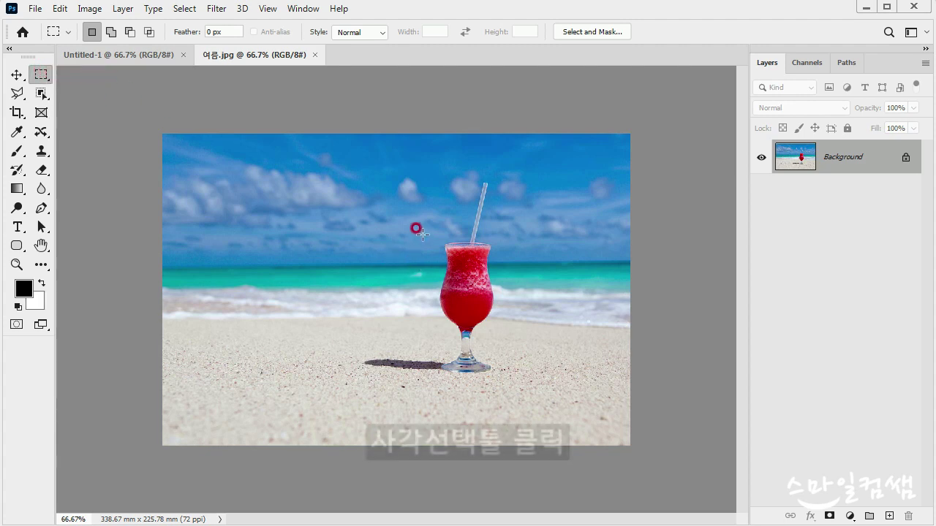
left_click_drag(350, 167, 527, 413)
left_click_drag(470, 234, 470, 233)
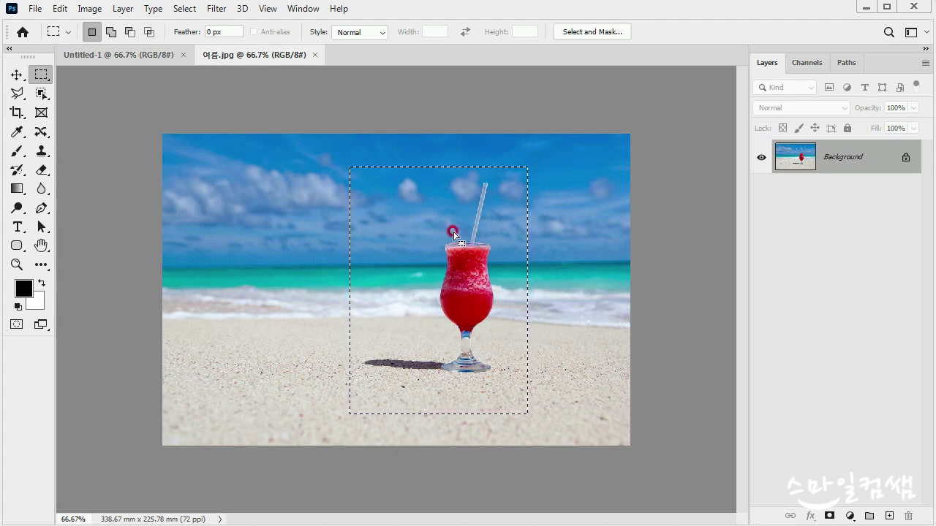
left_click(451, 232)
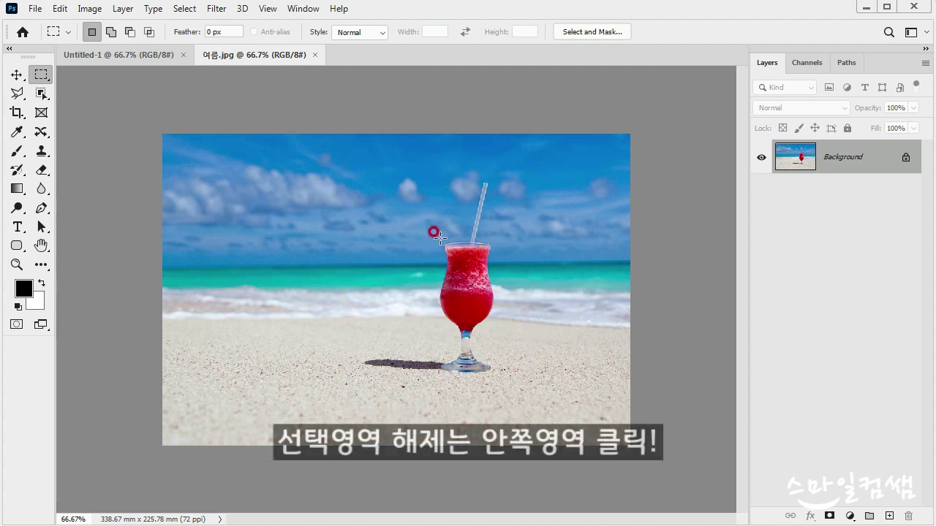
Step: Reposition a newly drawn rectangular selection around the glass and its shadow, and deselect it
left_click_drag(336, 163, 518, 392)
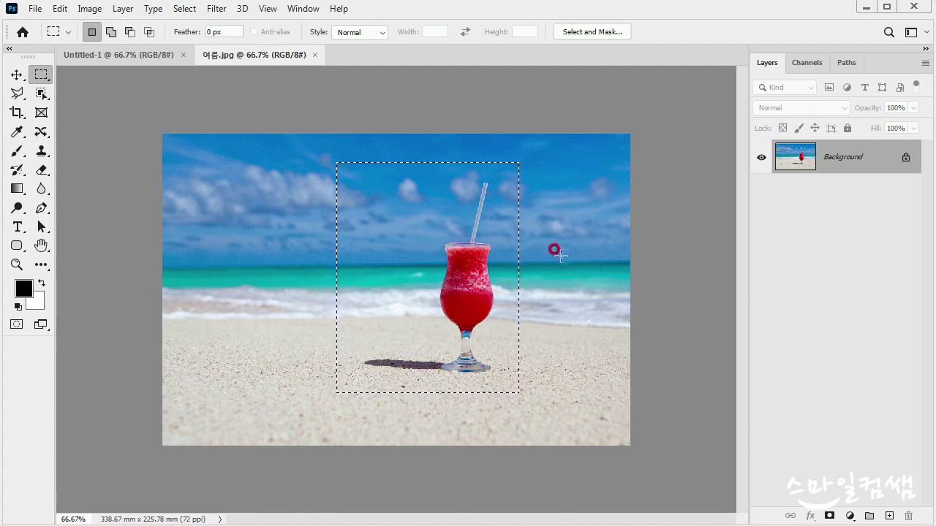
left_click_drag(421, 213, 432, 262)
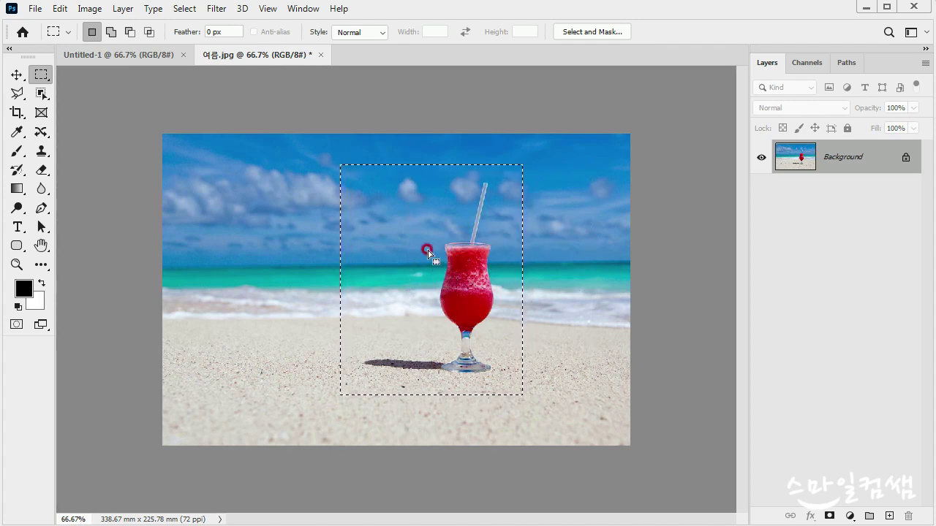
left_click(185, 9)
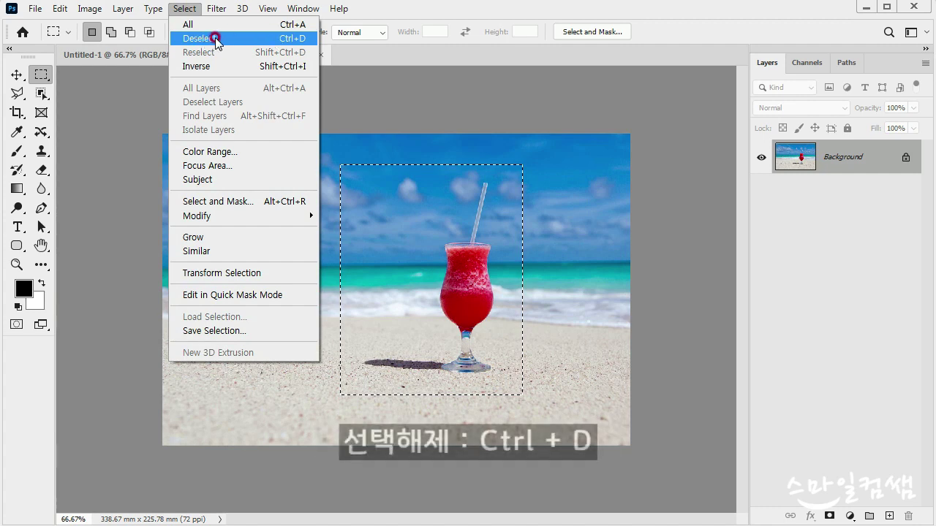
left_click(204, 39)
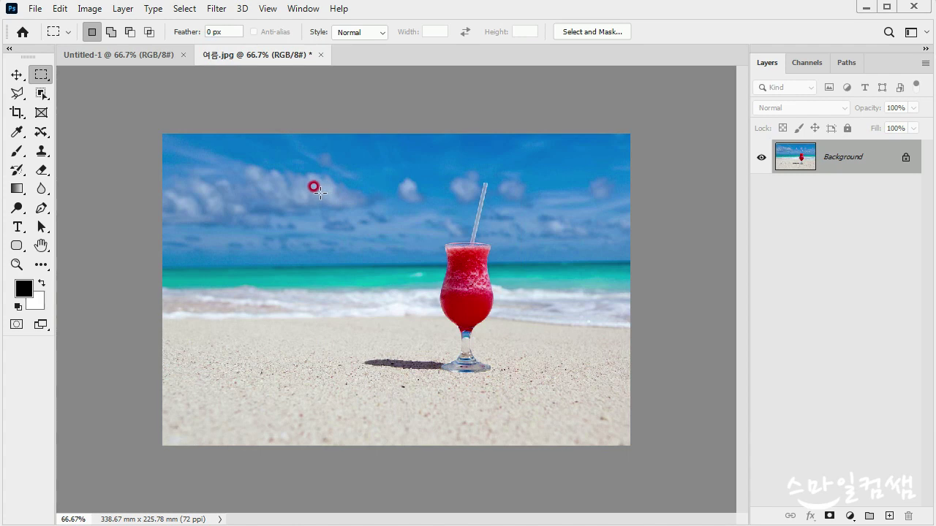
Step: Make a circular selection about 462 px in diameter, centred on the cocktail glass, with the Elliptical Marquee tool
left_click(45, 76)
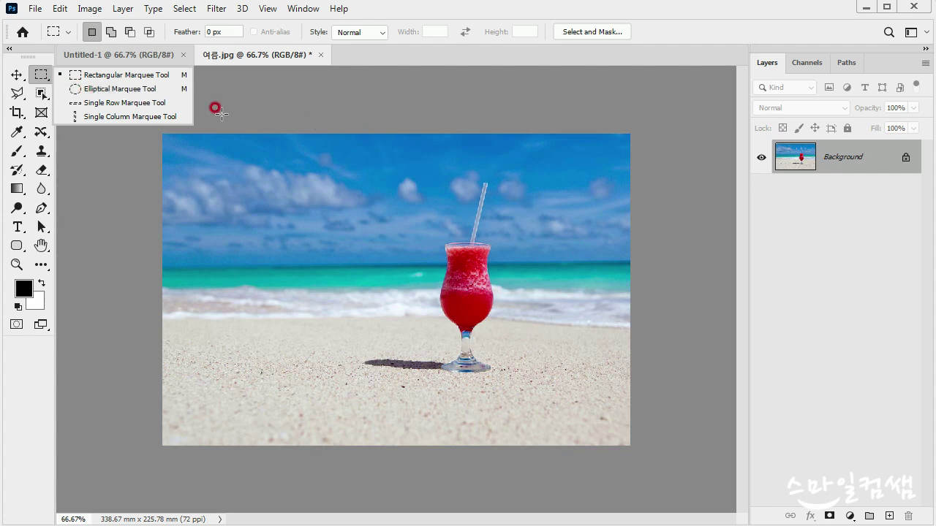
left_click(114, 89)
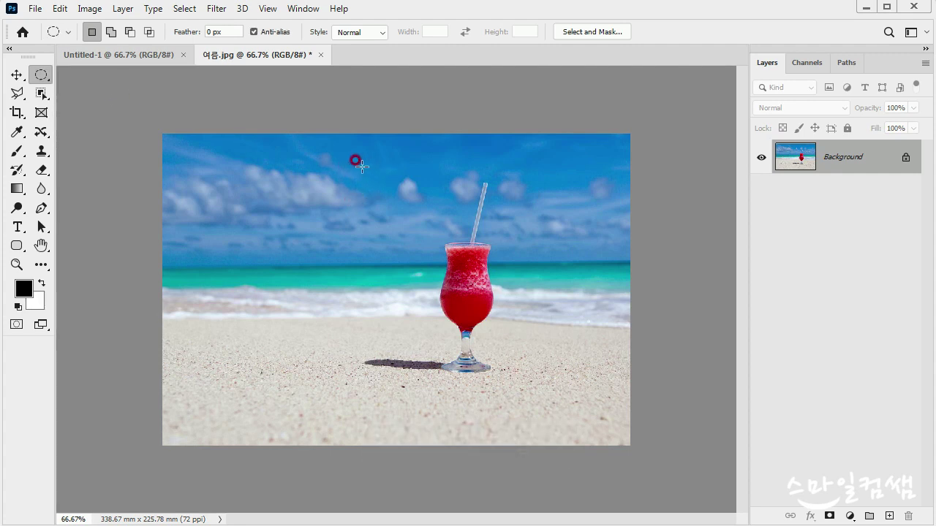
left_click_drag(373, 169, 558, 419)
left_click(465, 272)
mouse_move(466, 274)
left_mouse_down()
mouse_move(529, 349)
mouse_move(578, 435)
left_mouse_up()
Step: Copy the circular selection into a new white 462 x 462 px RGB document at 72 ppi
key("ctrl+c")
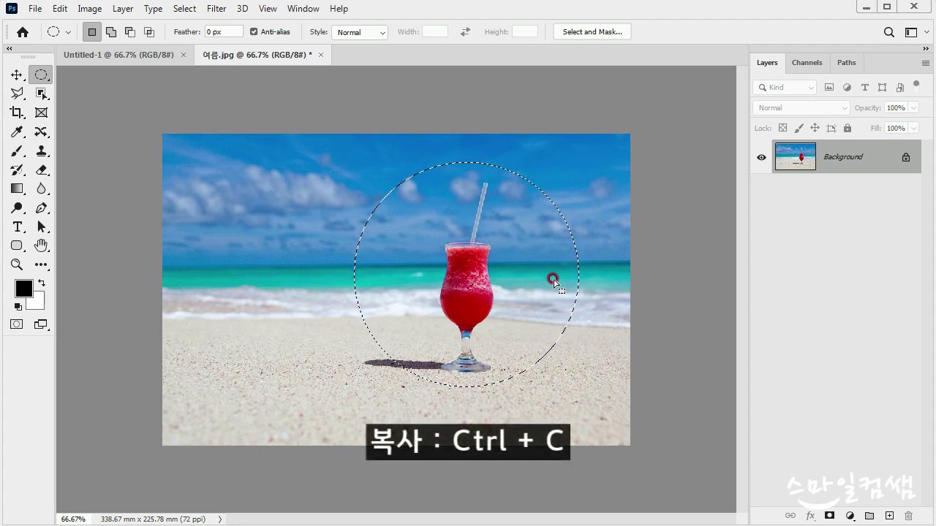
key("ctrl+n")
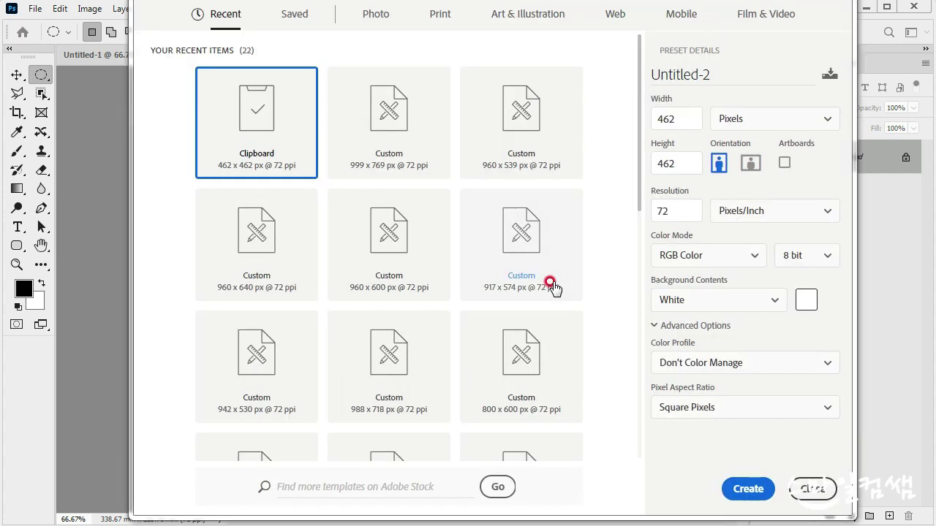
left_click(747, 490)
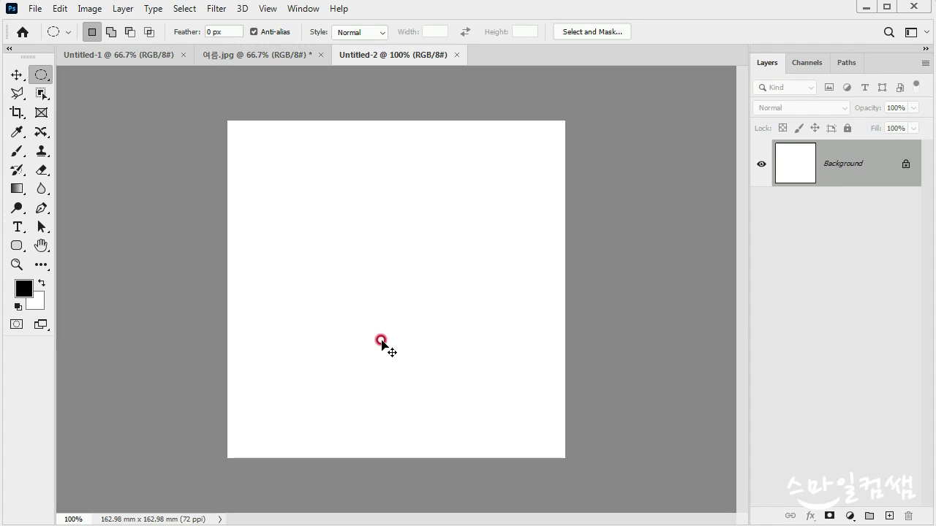
key("ctrl+v")
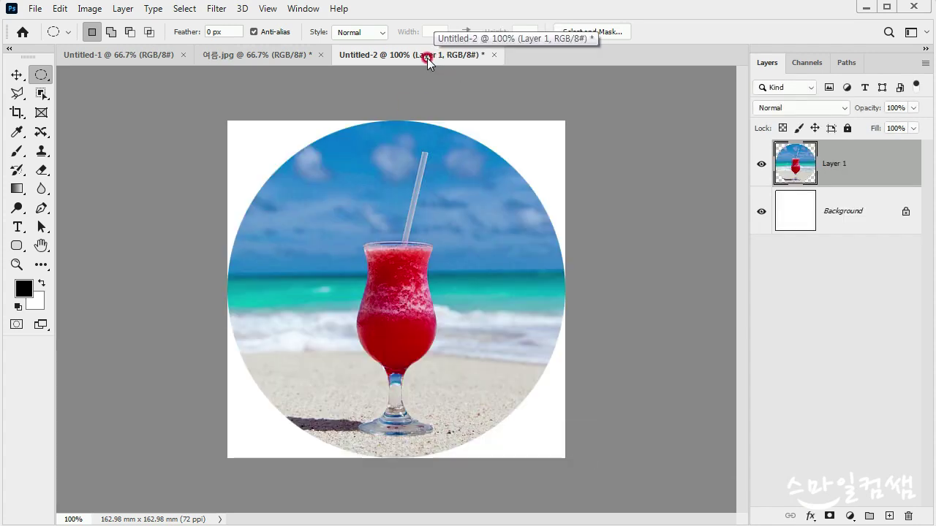
Step: Replace the selection in 여름.jpg with a new circular one drawn outward from the centre of the cocktail glass
left_click(259, 57)
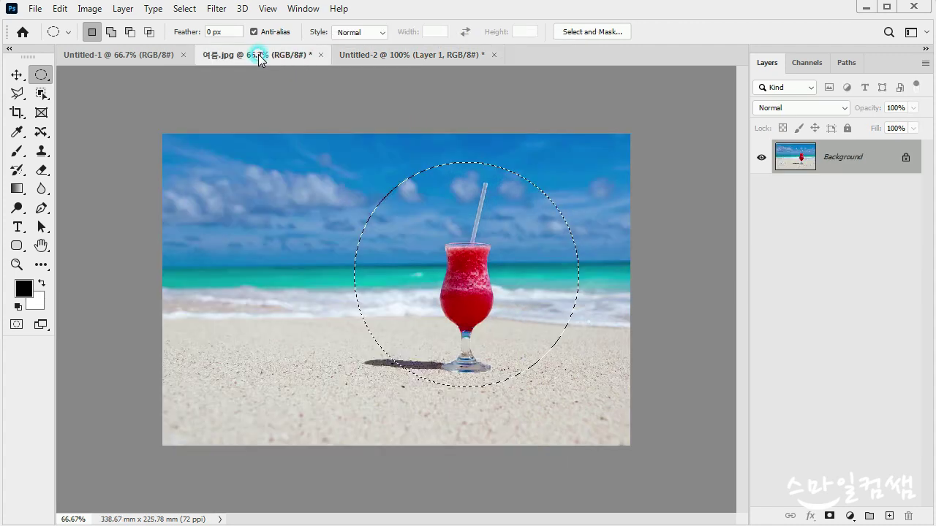
left_click(445, 292)
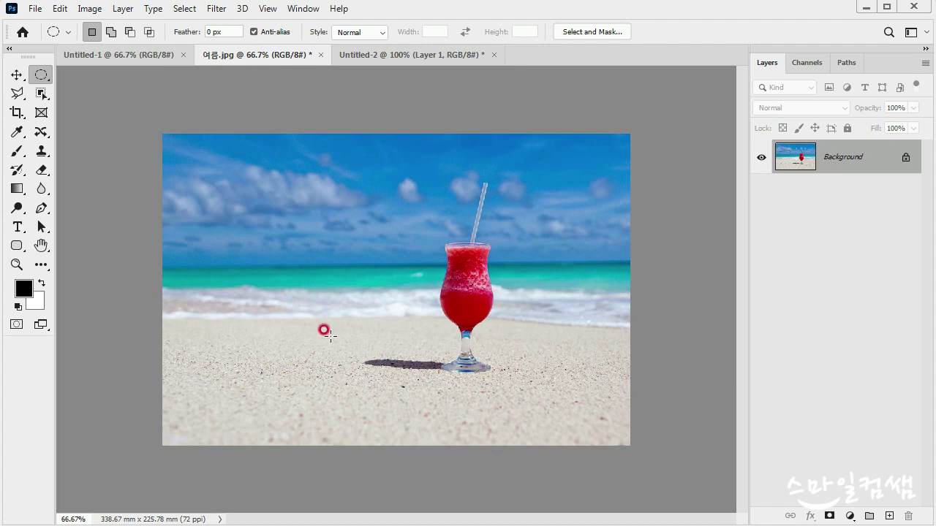
left_click(45, 74)
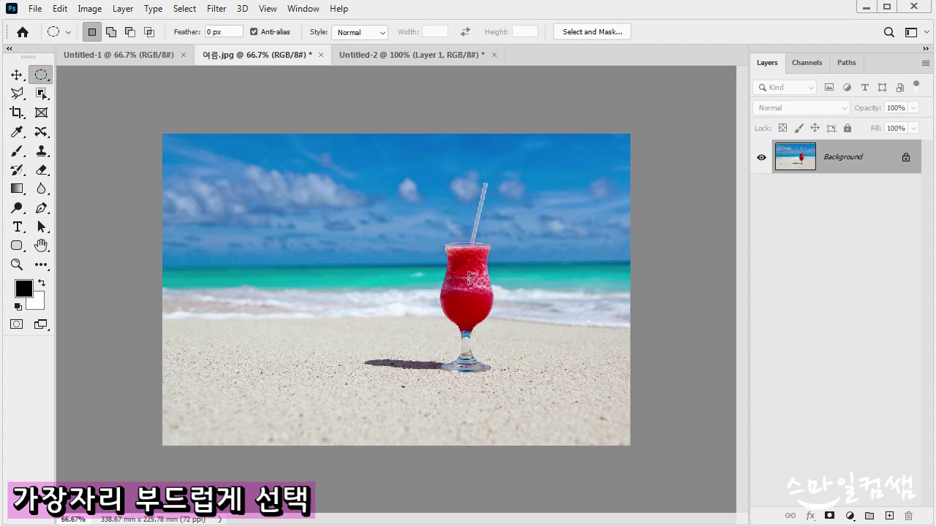
left_click_drag(468, 279, 573, 416)
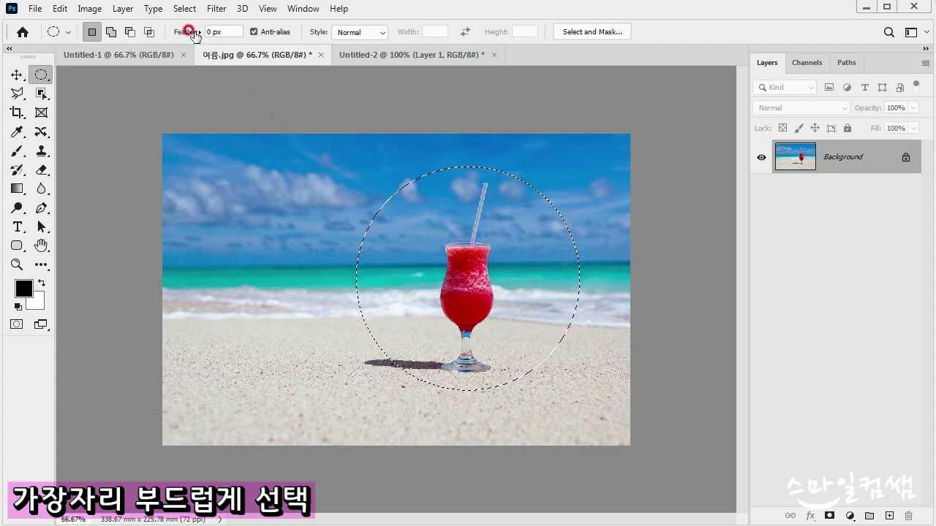
Step: Feather the circular selection around the glass with a radius of about 10 pixels
left_click(185, 9)
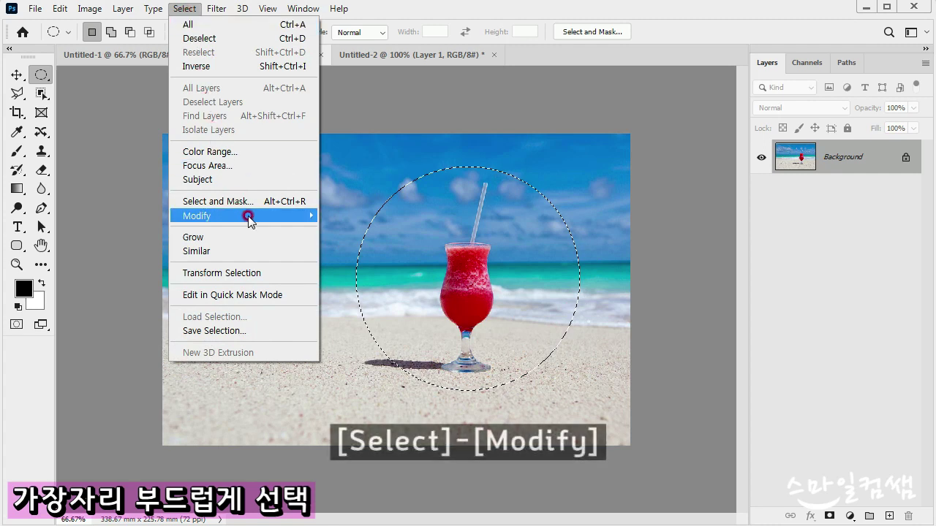
mouse_move(252, 216)
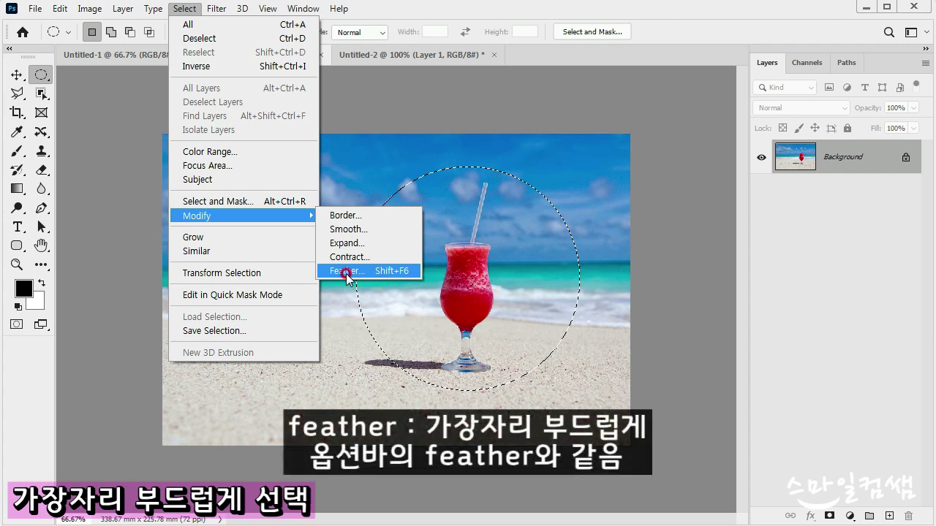
left_click(348, 272)
left_click(340, 139)
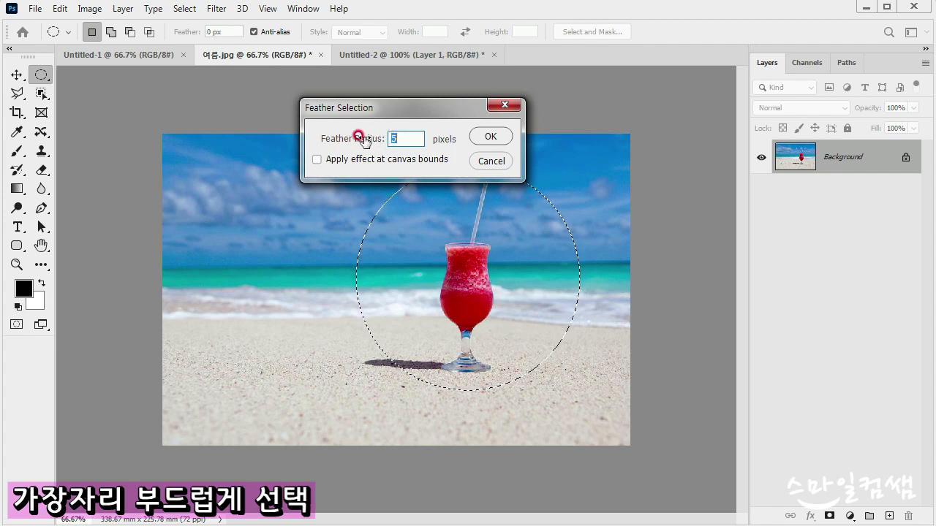
left_click_drag(346, 143, 383, 141)
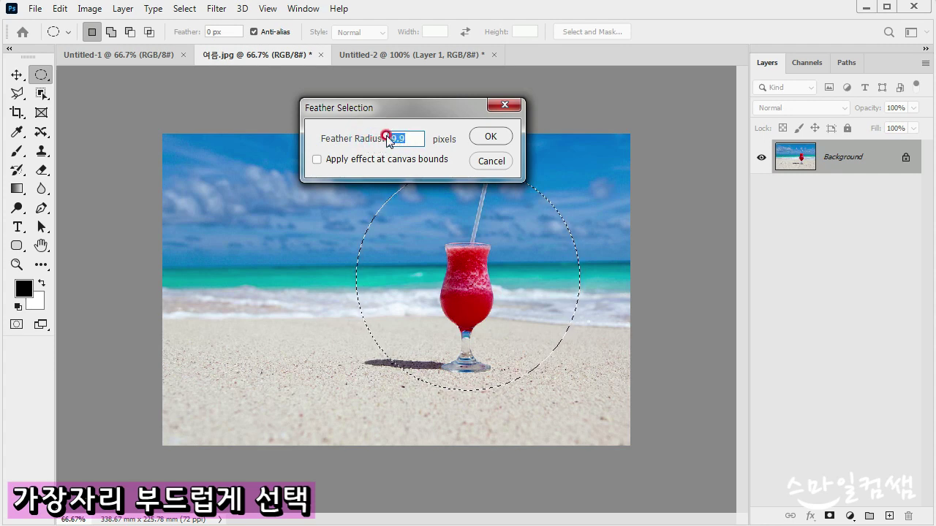
mouse_move(351, 144)
left_mouse_down()
mouse_move(370, 143)
mouse_move(360, 144)
left_mouse_up()
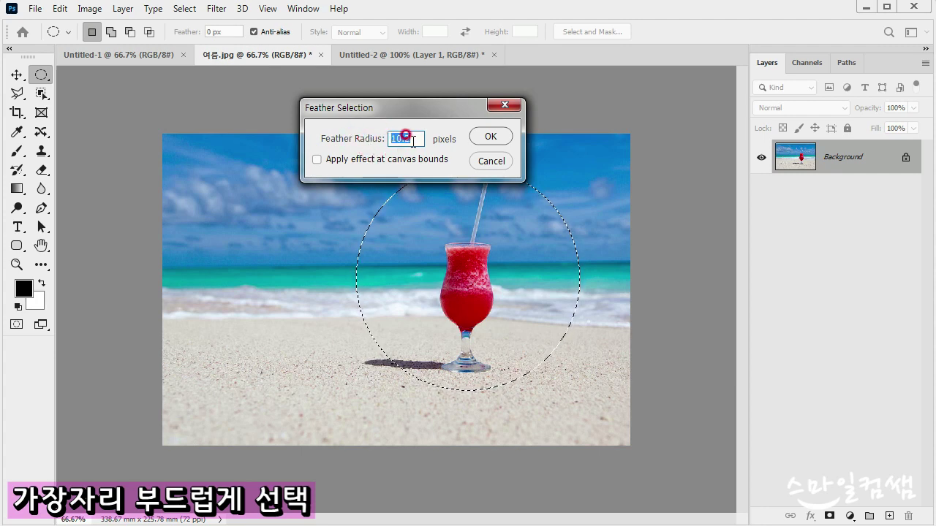
left_click(488, 141)
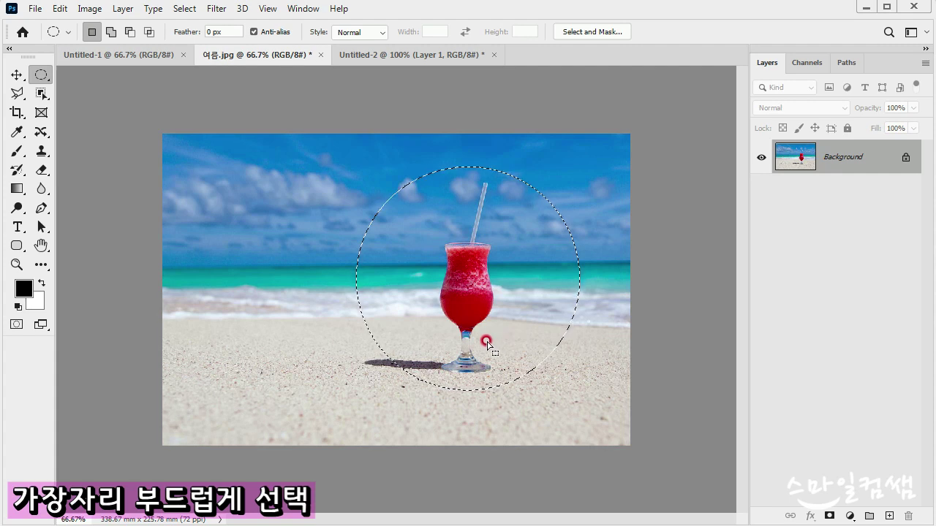
Step: Copy the feathered circular selection into another new clipboard-sized document with a white background
key("ctrl+c")
key("ctrl+n")
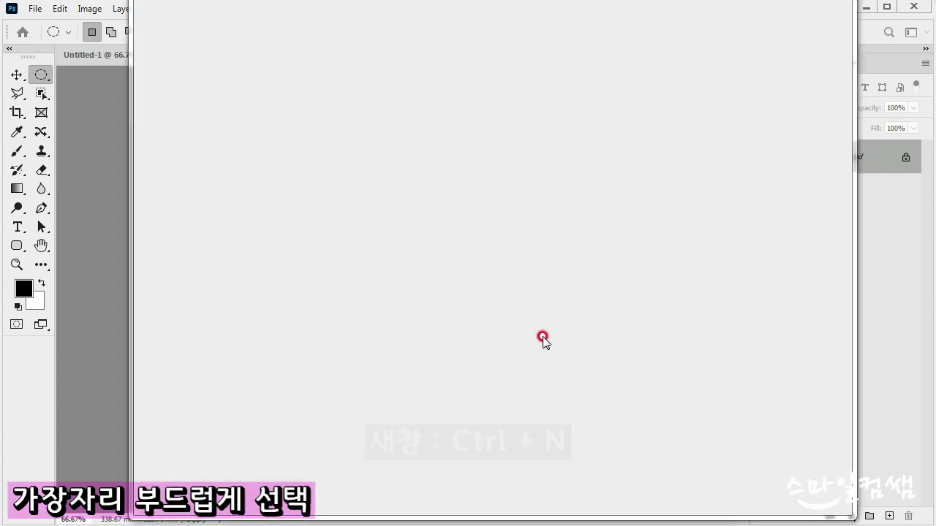
key("Return")
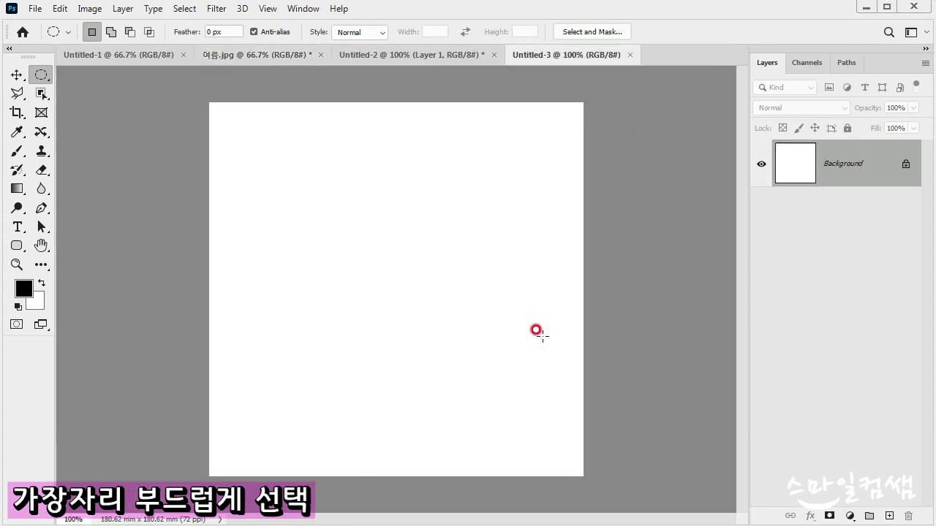
key("ctrl+v")
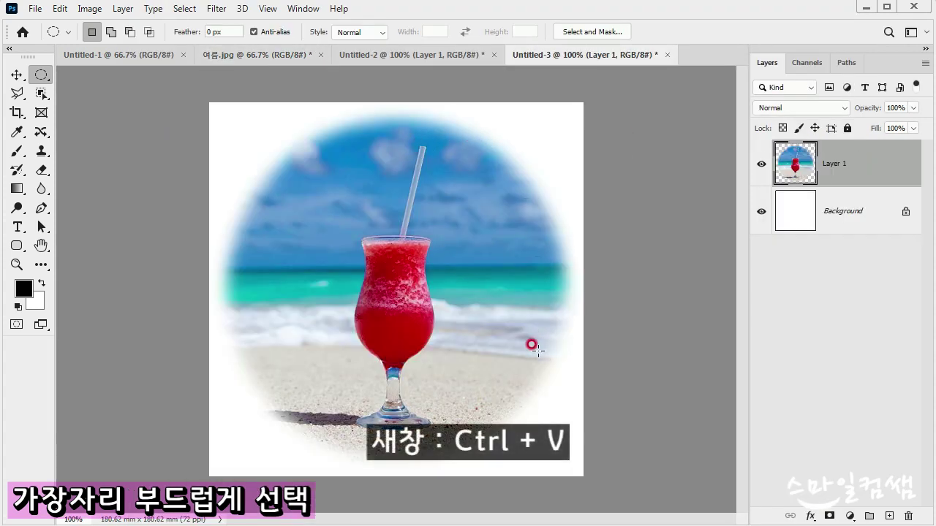
Step: Return to the 여름.jpg document and open the 레몬 image from the Pictures library
left_click(254, 58)
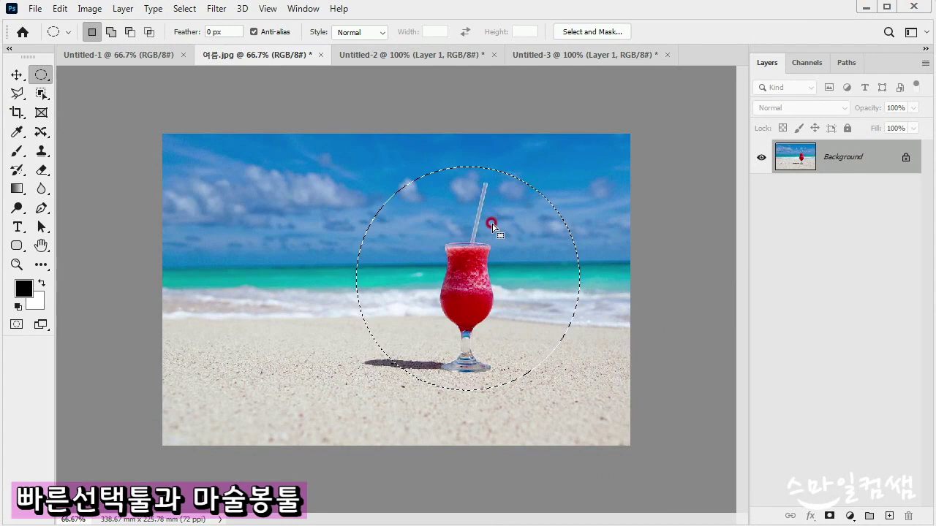
left_click(34, 10)
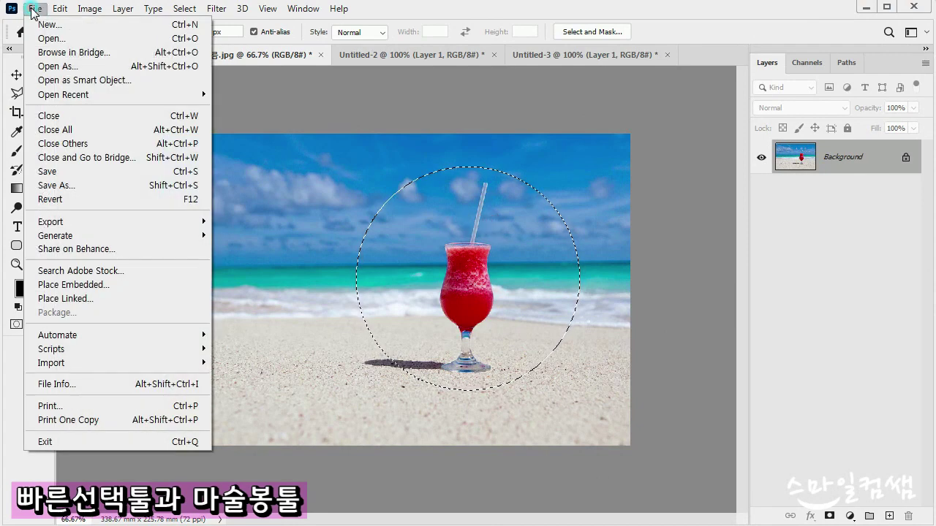
left_click(36, 38)
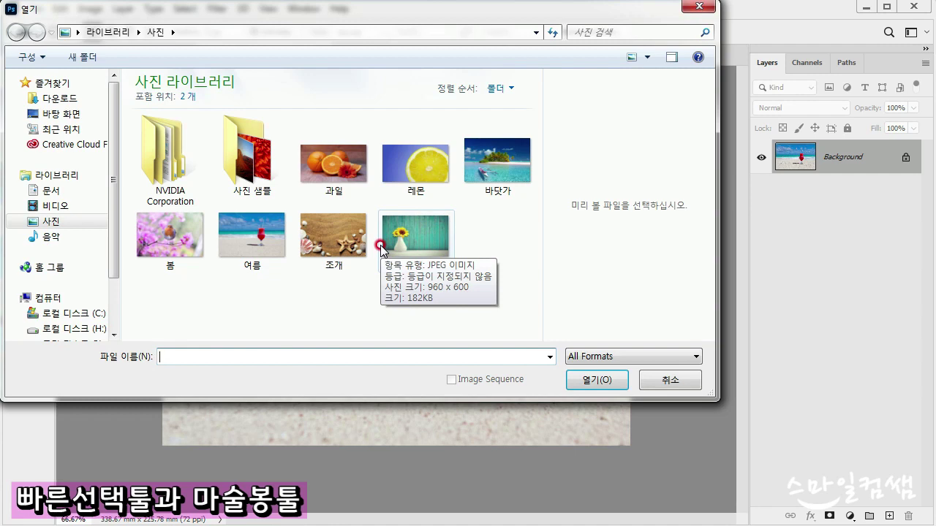
double_click(404, 167)
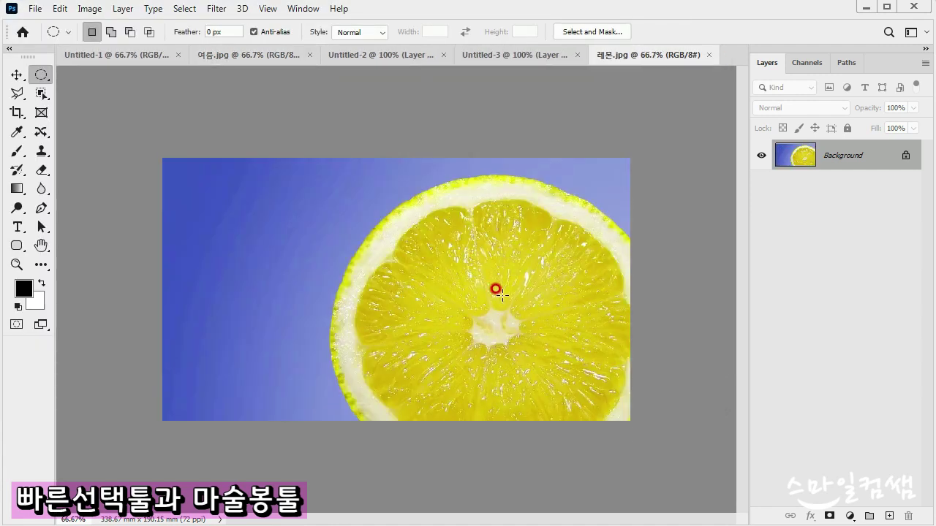
scroll(496, 290, "up", 2)
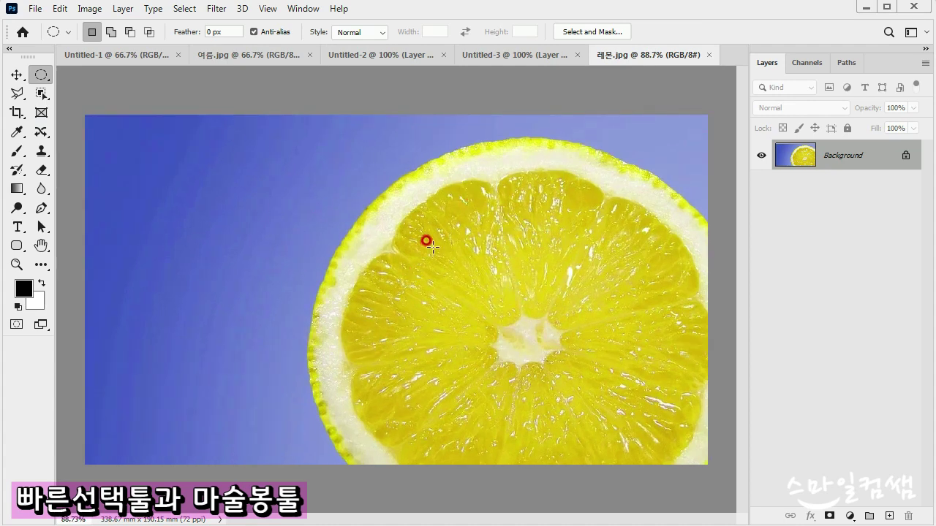
Step: Switch from the Object Selection tool to the Quick Selection tool
left_click(41, 95)
right_click(42, 96)
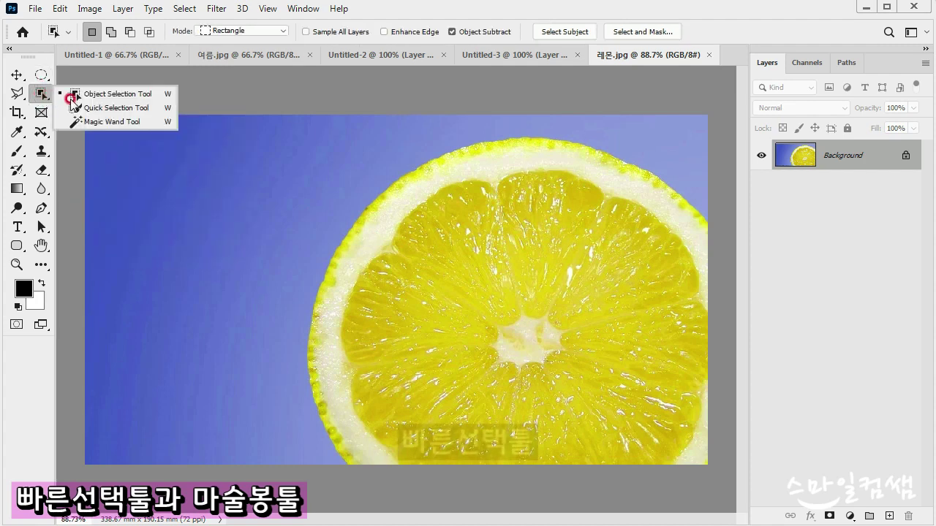
left_click(114, 107)
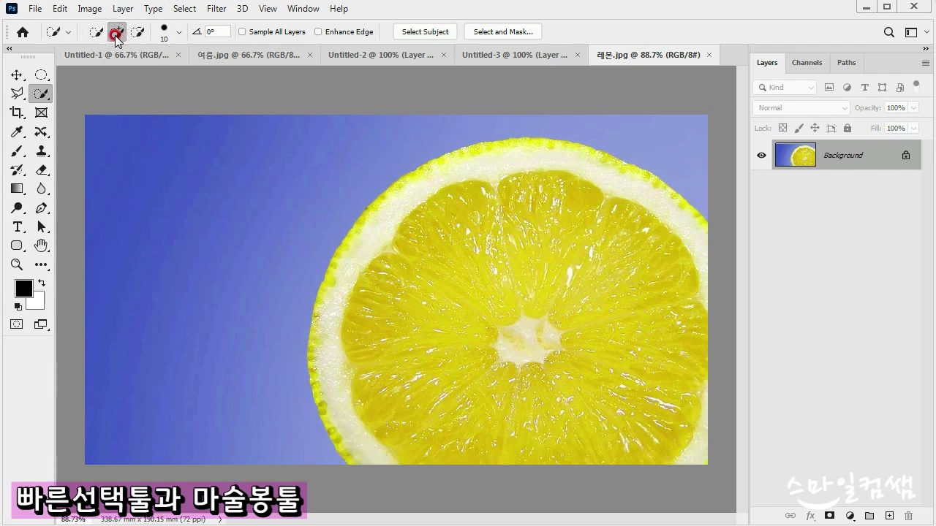
left_click_drag(139, 150, 269, 162)
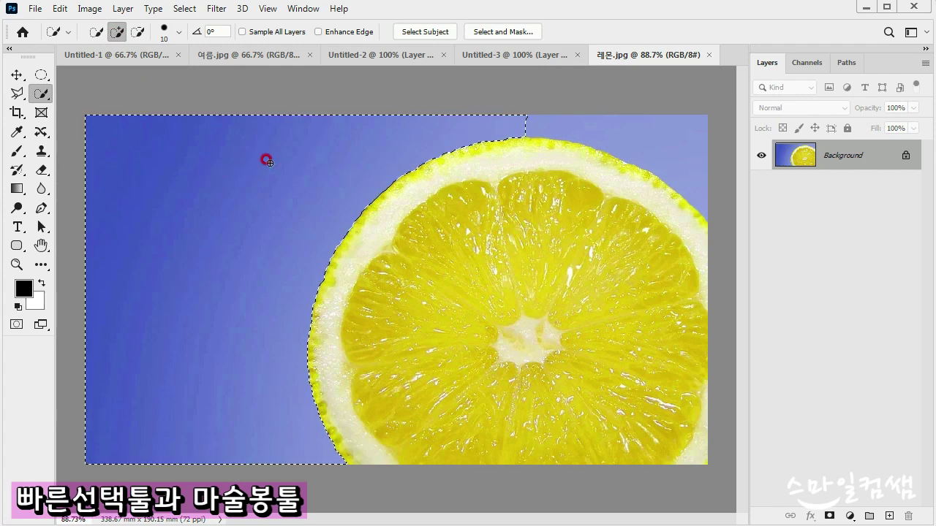
key("ctrl+z")
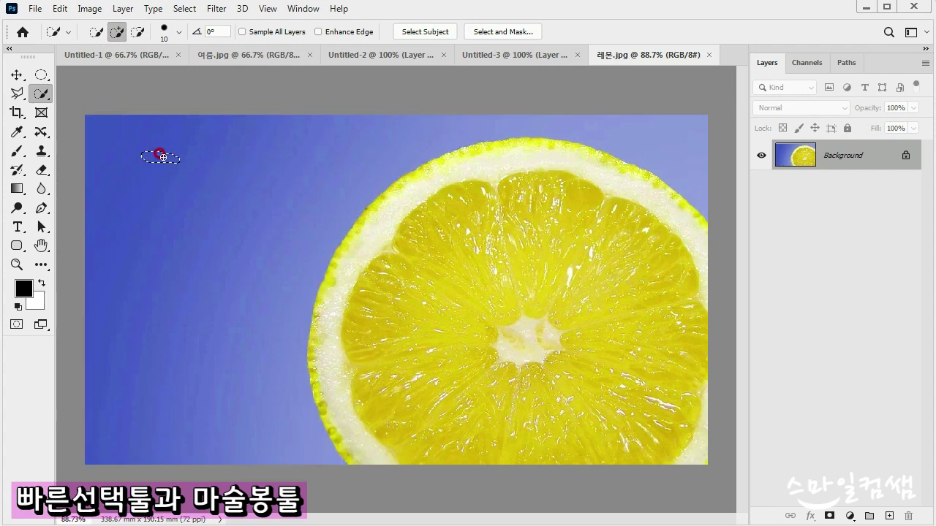
key("ctrl+z")
Step: Adjust the Quick Selection brush to 100 px and brush-select the whole blue background around the lemon, including the upper-right corner
key("bracketright")
key("bracketright")
key("bracketright")
key("bracketright")
key("bracketright")
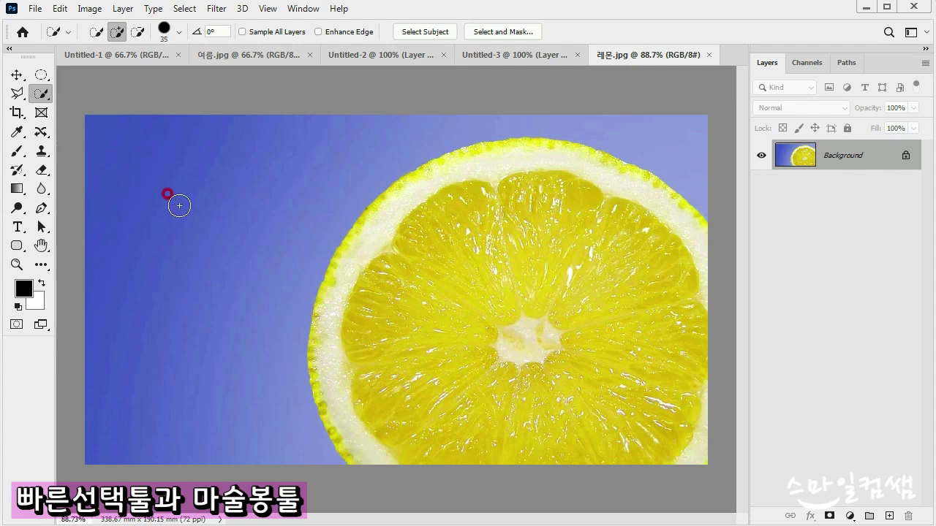
key("bracketright")
key("bracketright")
key("bracketright")
key("bracketright")
key("bracketright")
key("bracketright")
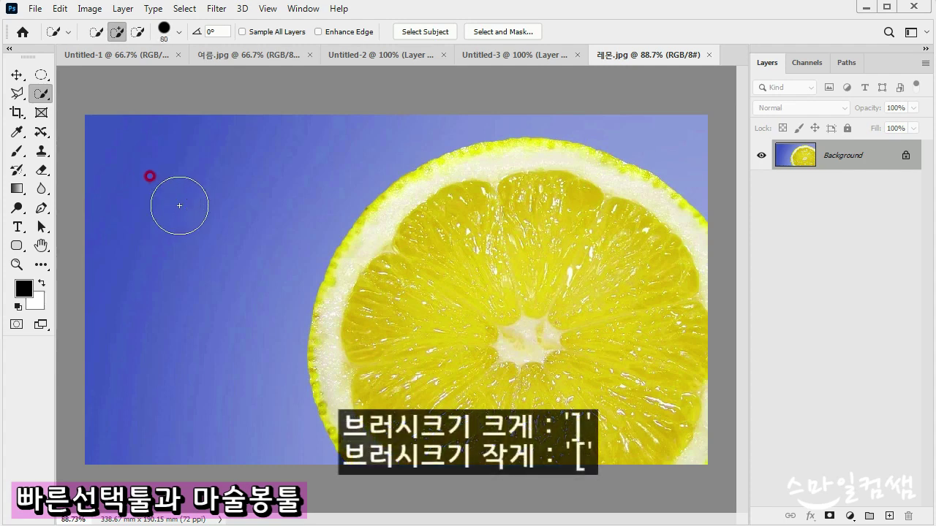
key("bracketleft")
key("bracketleft")
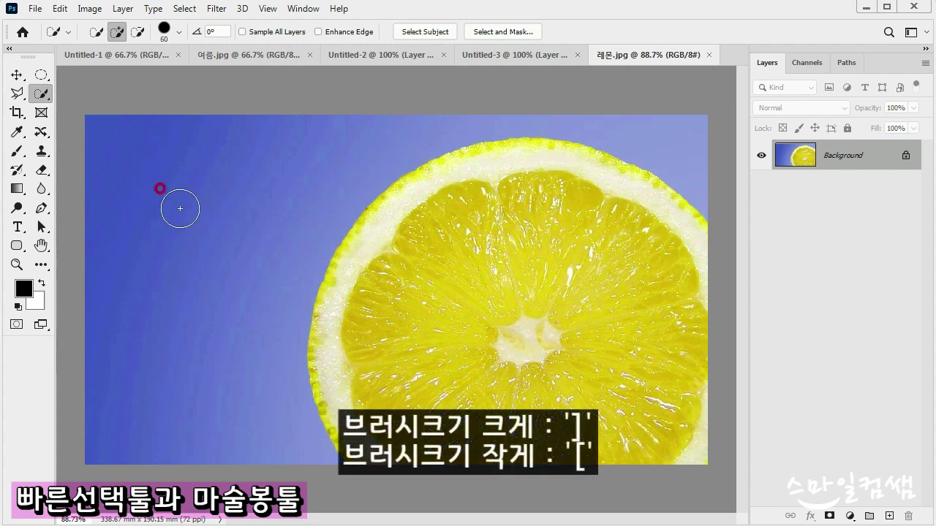
key("bracketright")
key("bracketright")
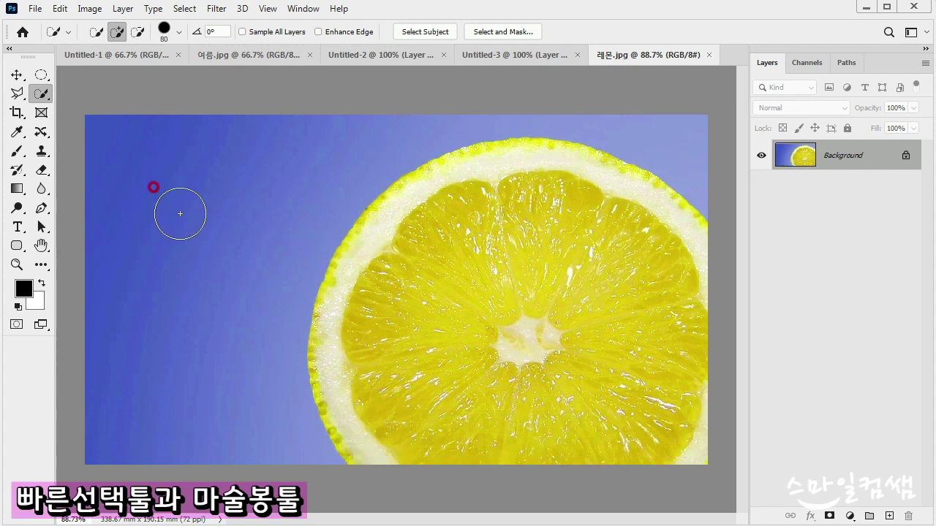
key("bracketright")
key("bracketright")
key("bracketright")
key("bracketright")
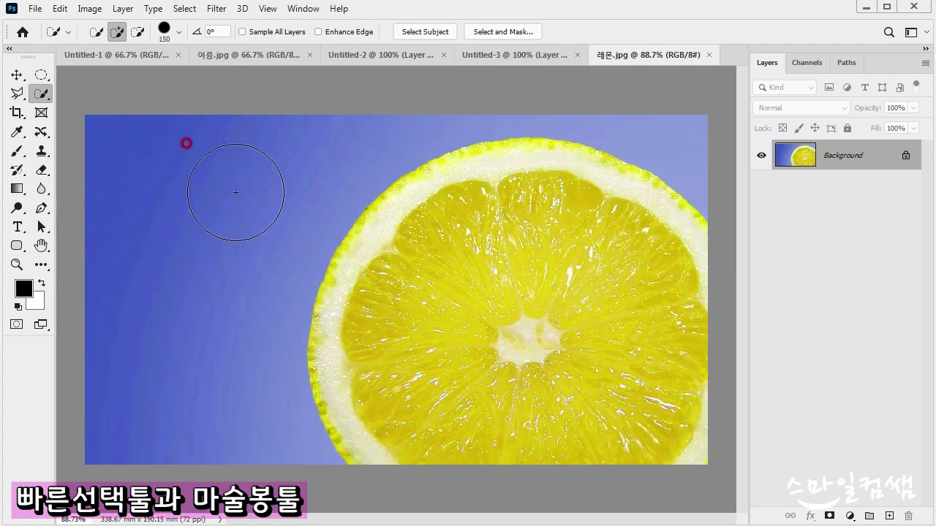
key("bracketleft")
key("bracketleft")
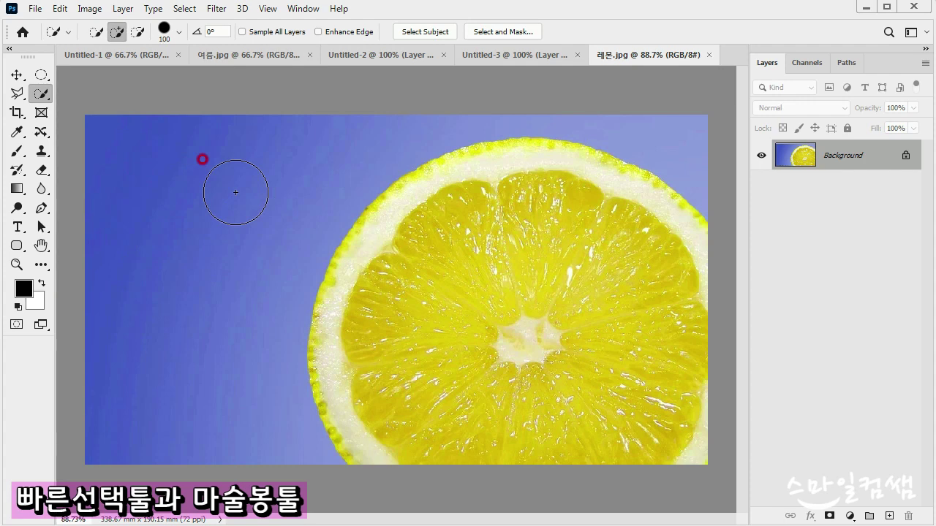
mouse_move(178, 271)
left_mouse_down()
mouse_move(206, 205)
mouse_move(227, 194)
left_mouse_up()
left_click_drag(631, 125, 671, 117)
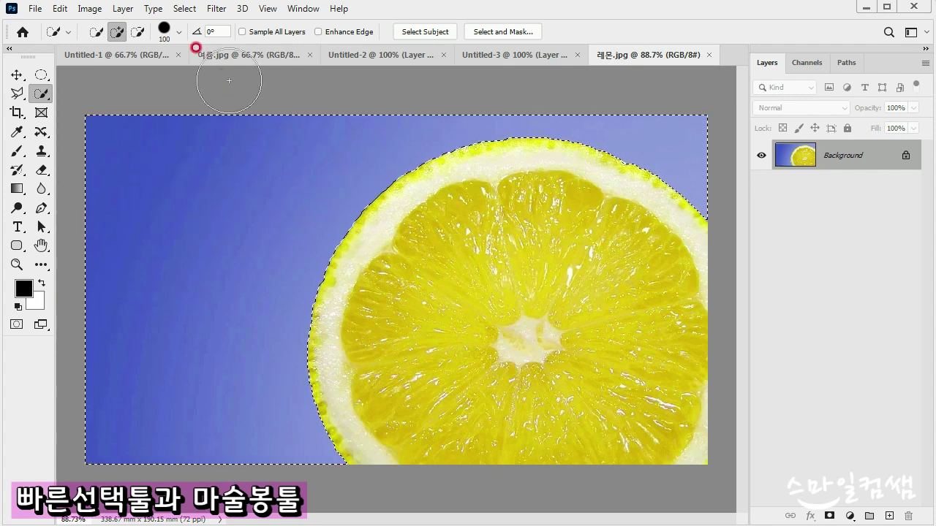
Step: Invert the selection to pick out the lemon slice, and clear the selection
left_click(184, 11)
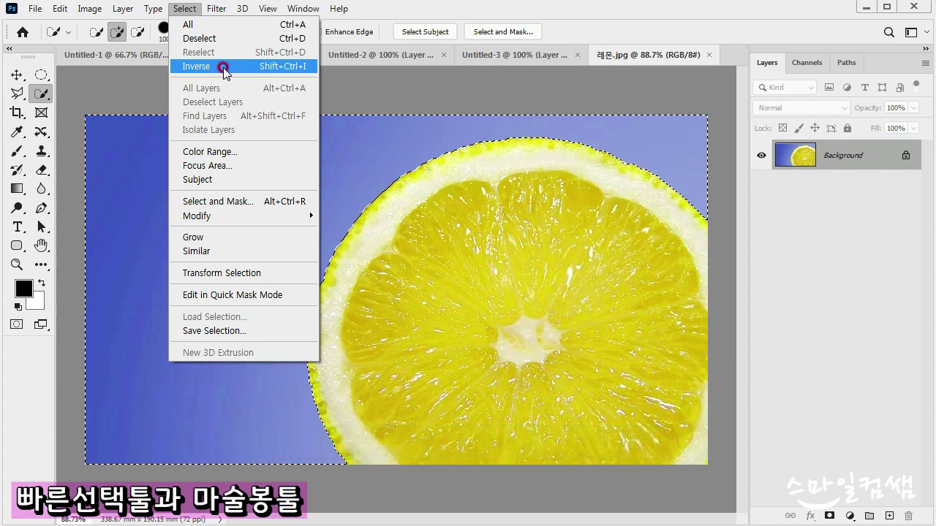
left_click(225, 67)
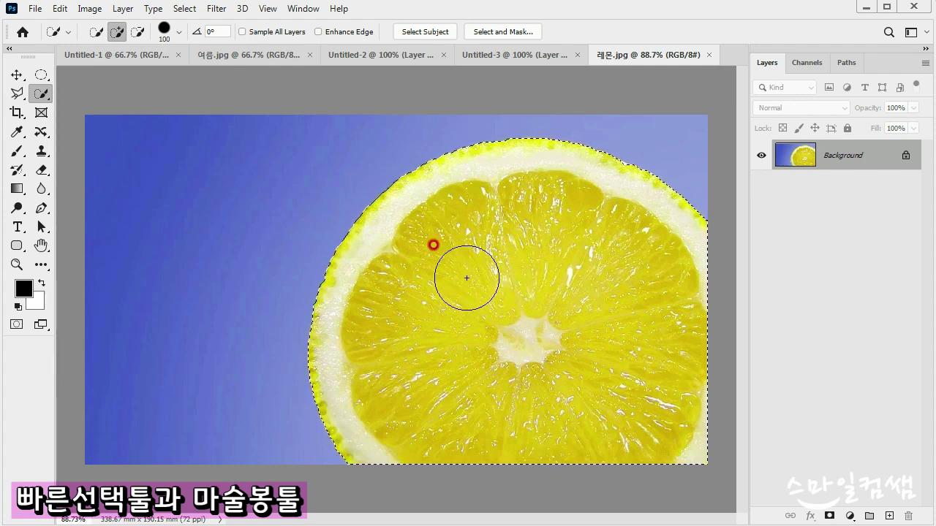
left_click(184, 9)
left_click(189, 37)
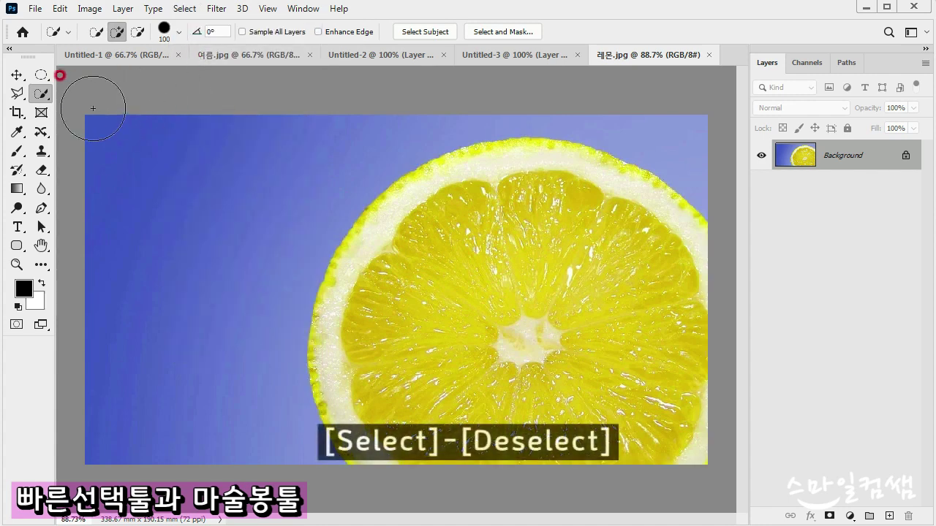
Step: Select the darker blue part of the background using the Magic Wand with a tolerance of 32
mouse_move(37, 95)
left_mouse_down()
mouse_move(67, 95)
mouse_move(93, 122)
left_mouse_up()
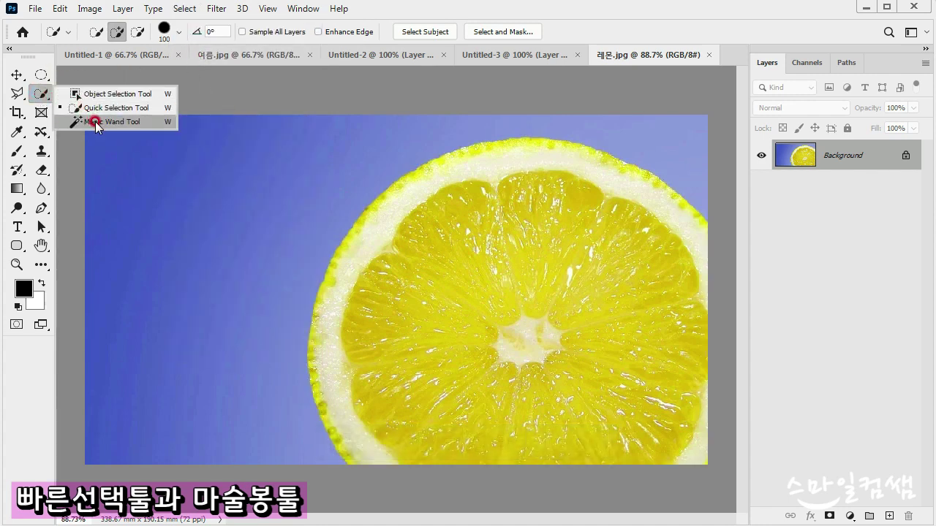
left_click_drag(95, 122, 95, 123)
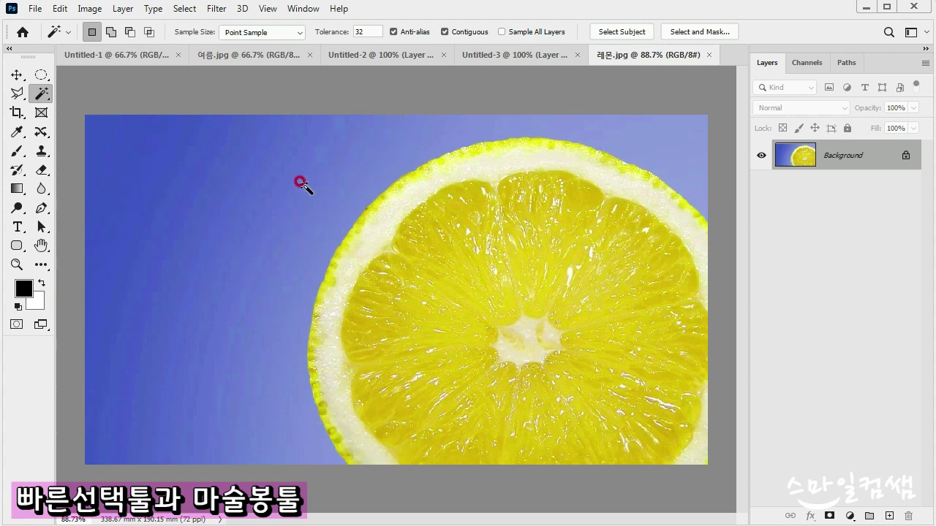
left_click(112, 164, "shift")
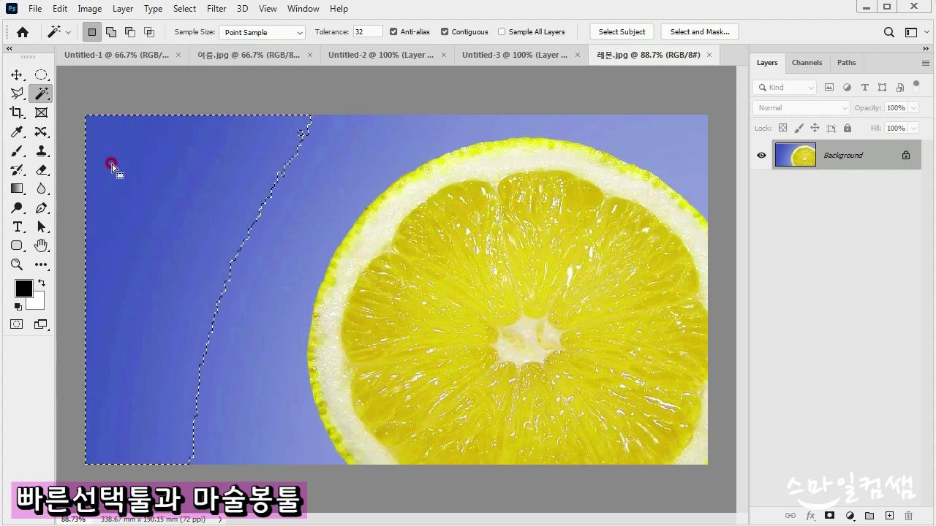
left_click(175, 197, "shift")
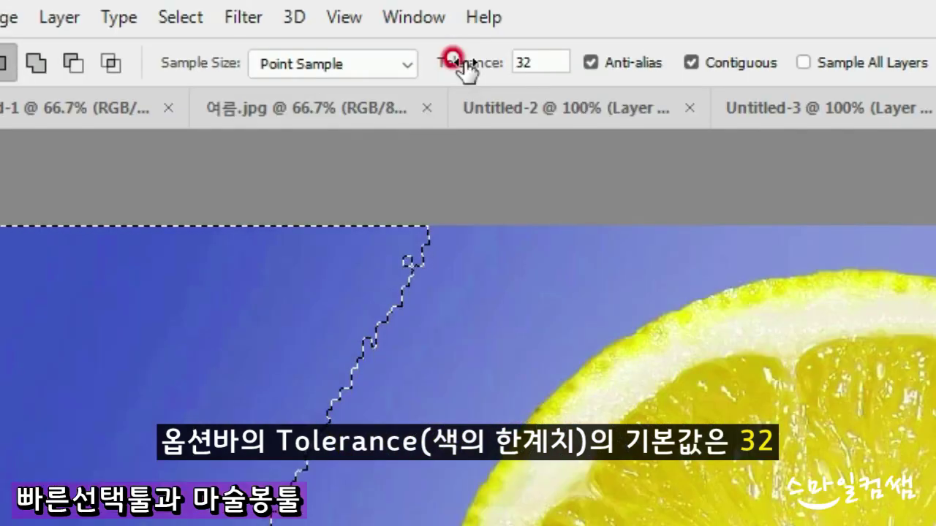
Step: Raise the Magic Wand tolerance to 55 and sample the blue background beside the lemon
left_click_drag(321, 31, 332, 33)
left_click_drag(471, 65, 500, 65)
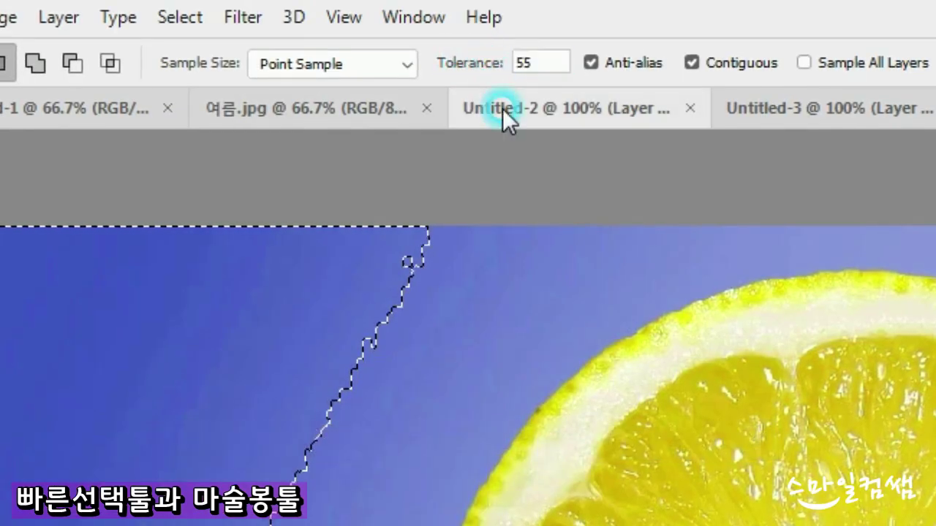
left_click(467, 307)
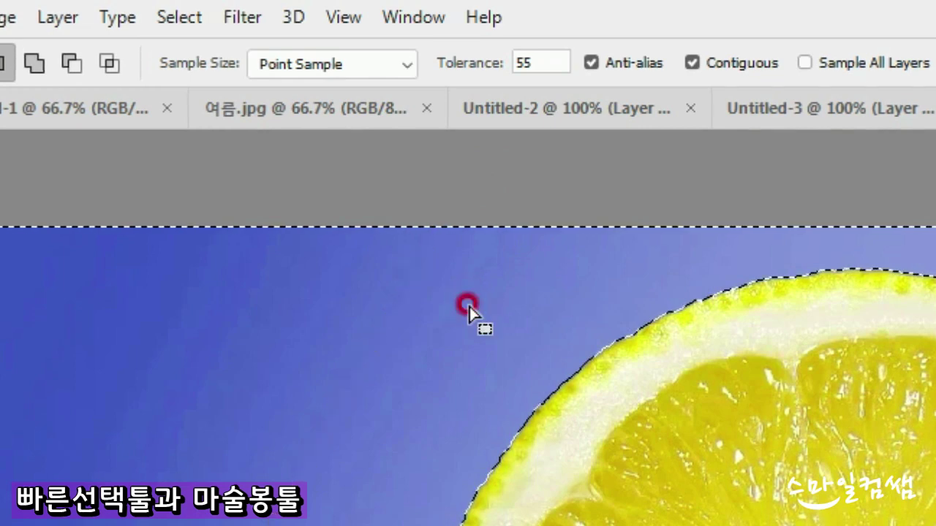
Step: Lower the Magic Wand tolerance to 10 and replace the selection by sampling the darkest blue area
left_click_drag(469, 63, 418, 65)
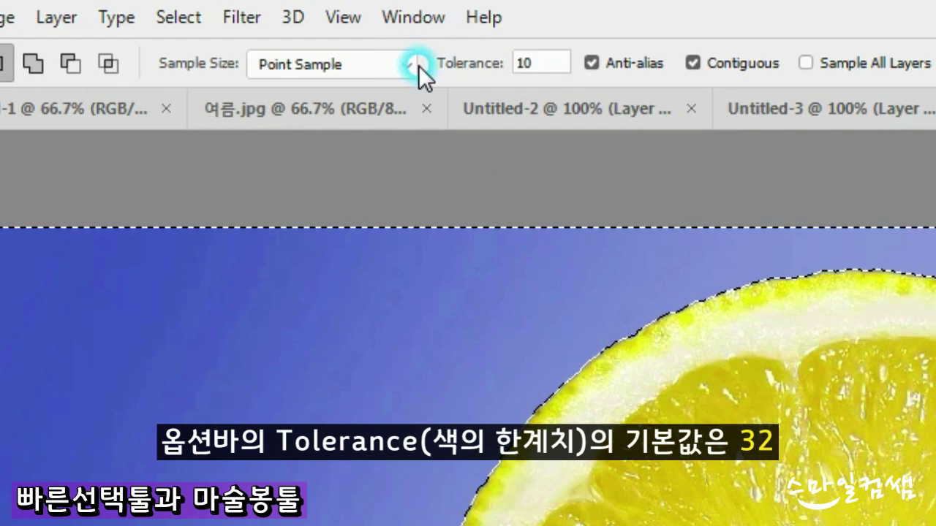
left_click(316, 392)
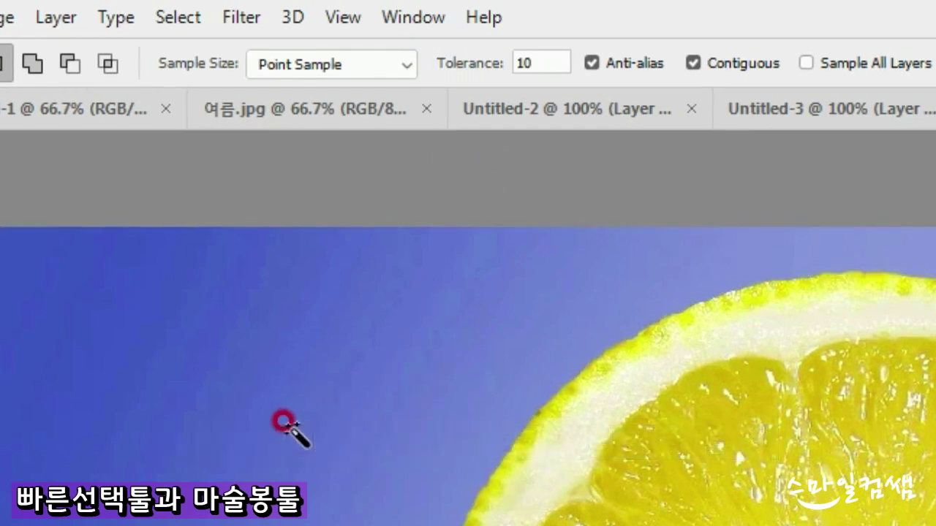
left_click(76, 295)
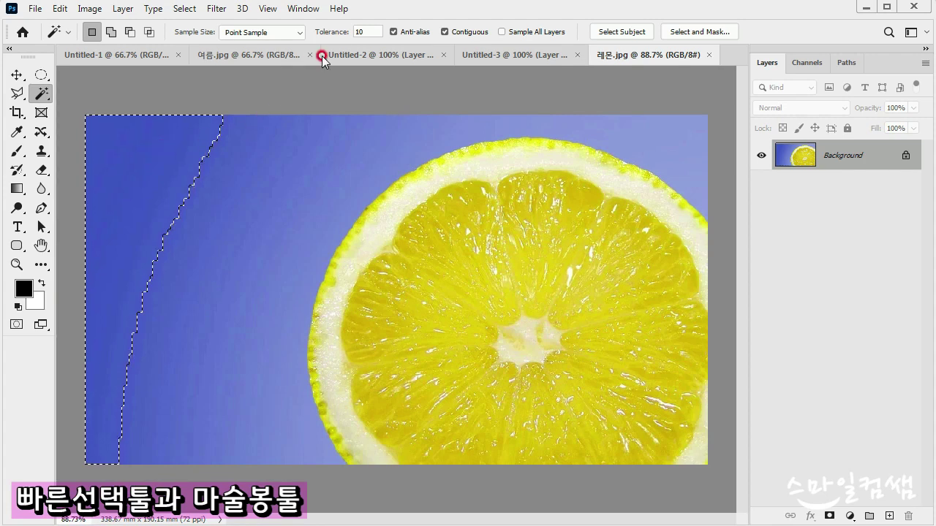
Step: Set the tolerance to 32 and select the whole blue background, adding the lighter areas and the patch near the right edge
left_click(341, 32)
type("32")
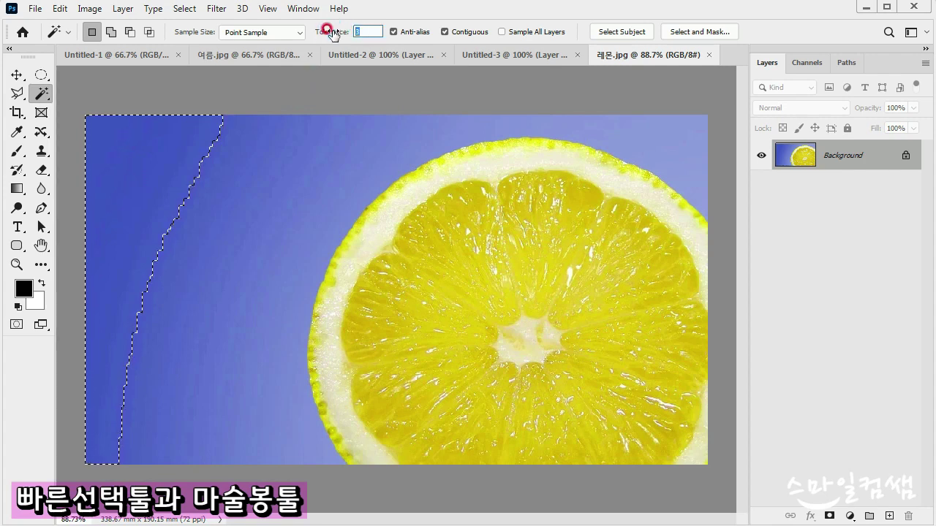
left_click(164, 168)
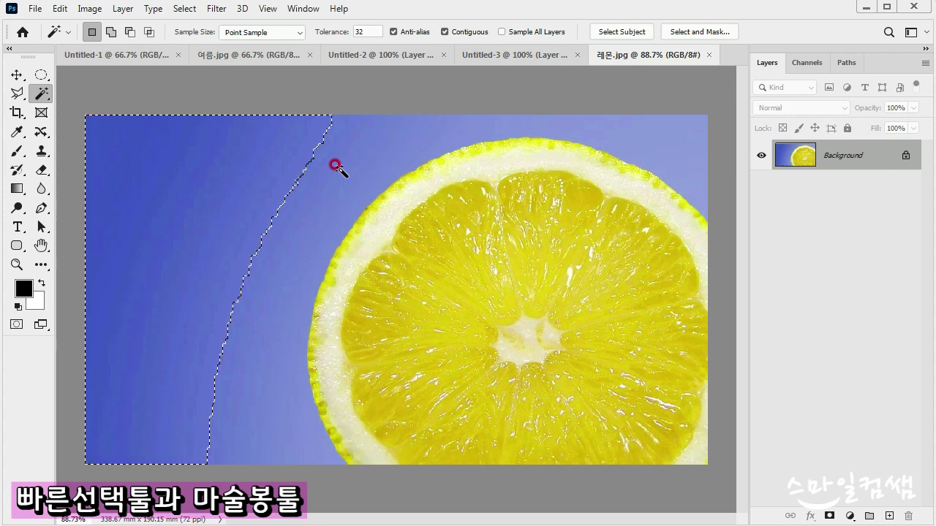
left_click(361, 157, "shift")
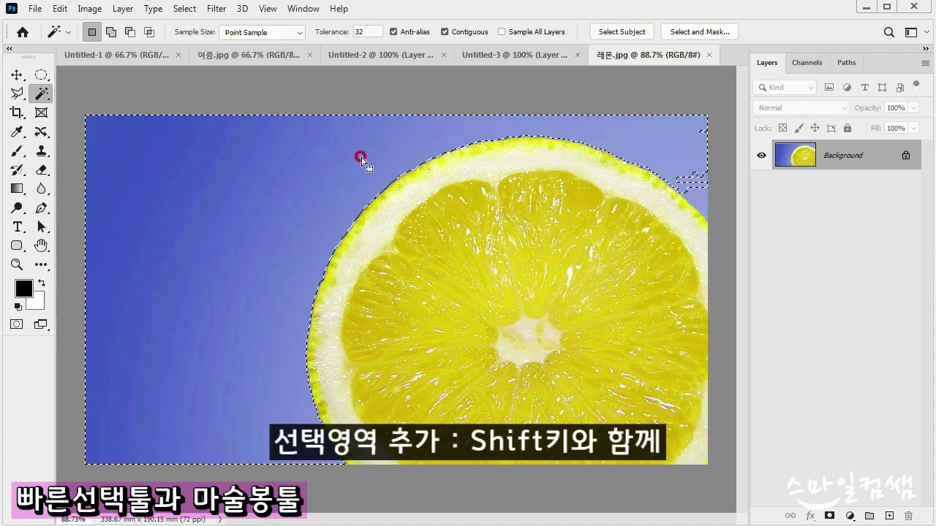
key("shift")
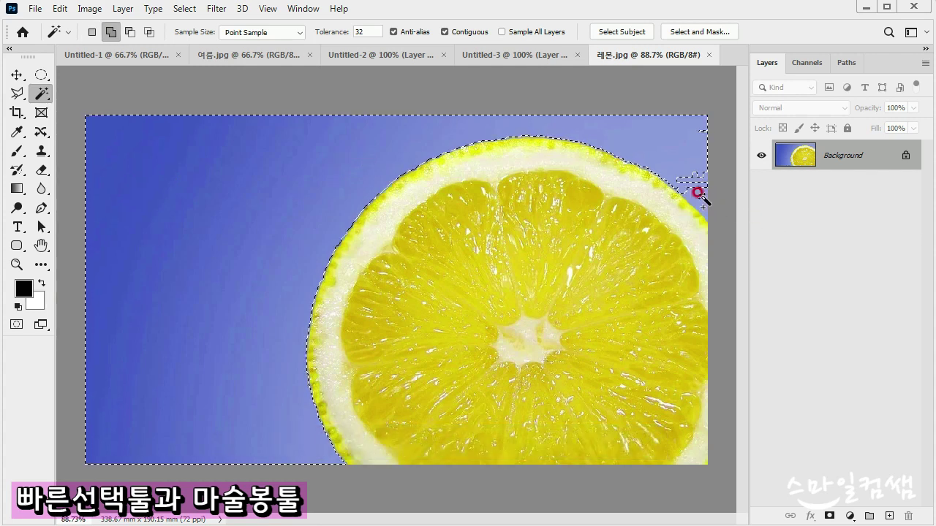
left_click(702, 196, "shift")
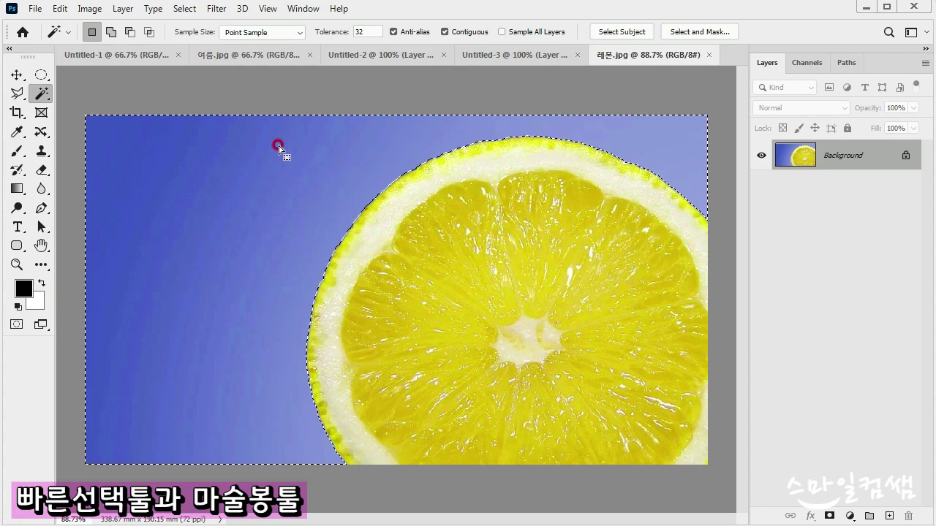
Step: Open the 화병 photo from the 사진 picture library
left_click(259, 162)
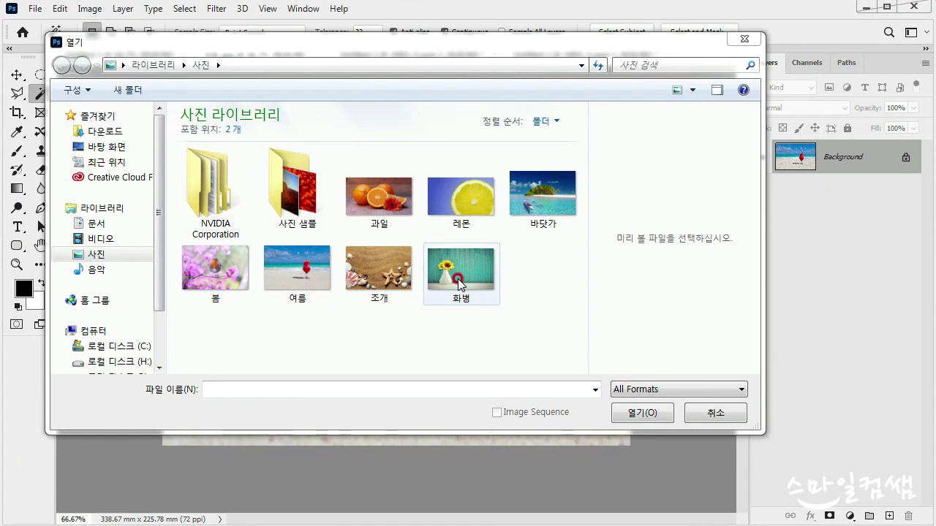
left_click(459, 283)
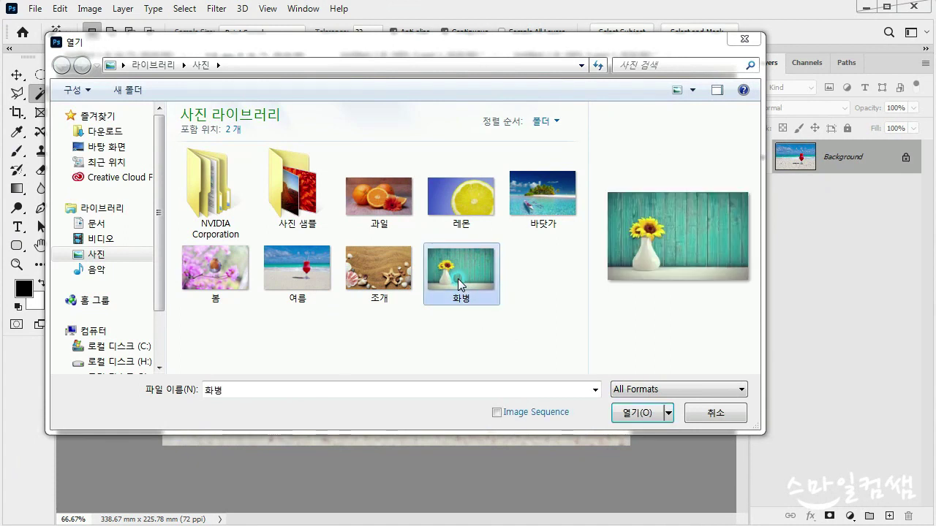
left_click(636, 412)
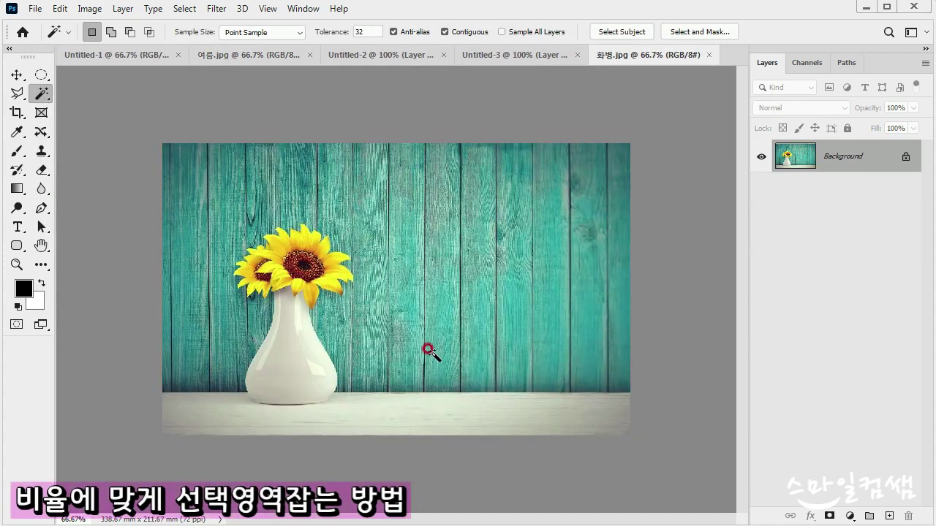
Step: Activate the Rectangular Marquee Tool with the Normal style, draw freely proportioned selections over the flowers and wall, and deselect
left_click(41, 75)
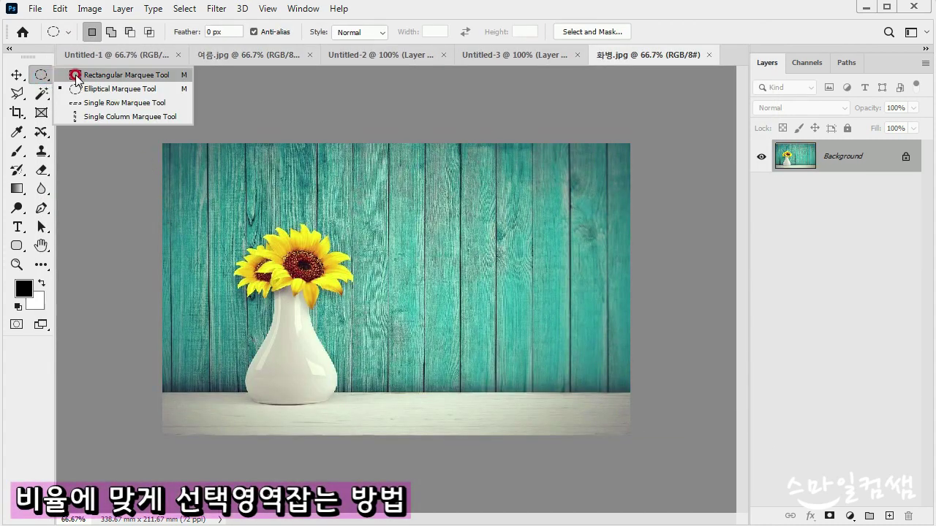
left_click(73, 75)
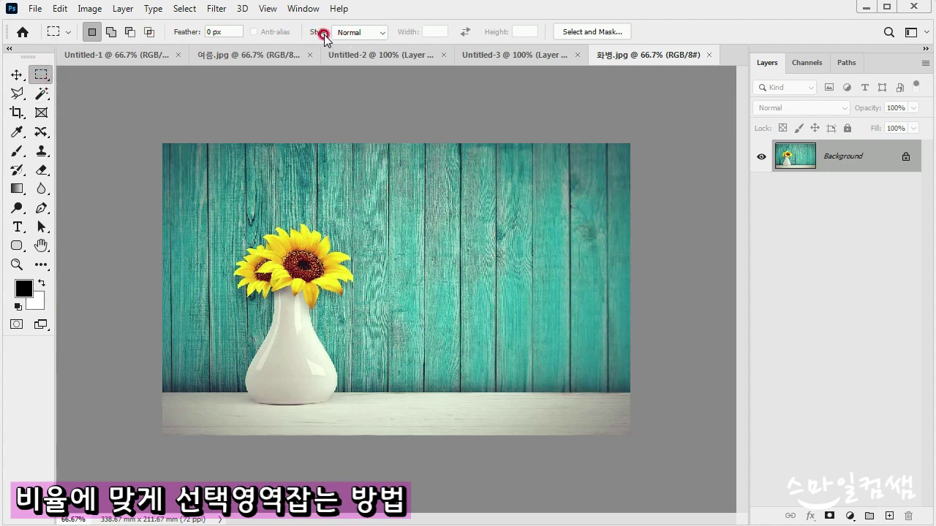
left_click(348, 33)
left_click(302, 182)
left_click_drag(252, 181, 441, 345)
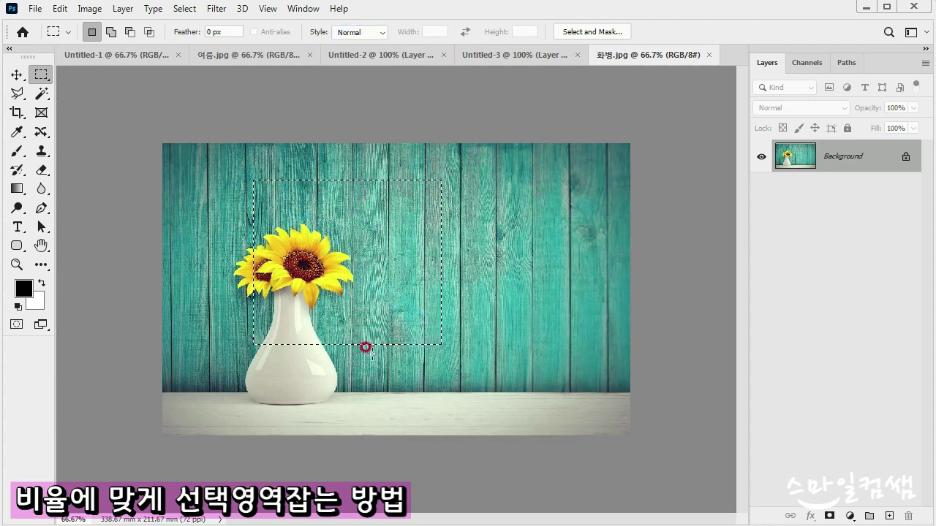
left_click_drag(209, 217, 554, 302)
left_click(334, 161)
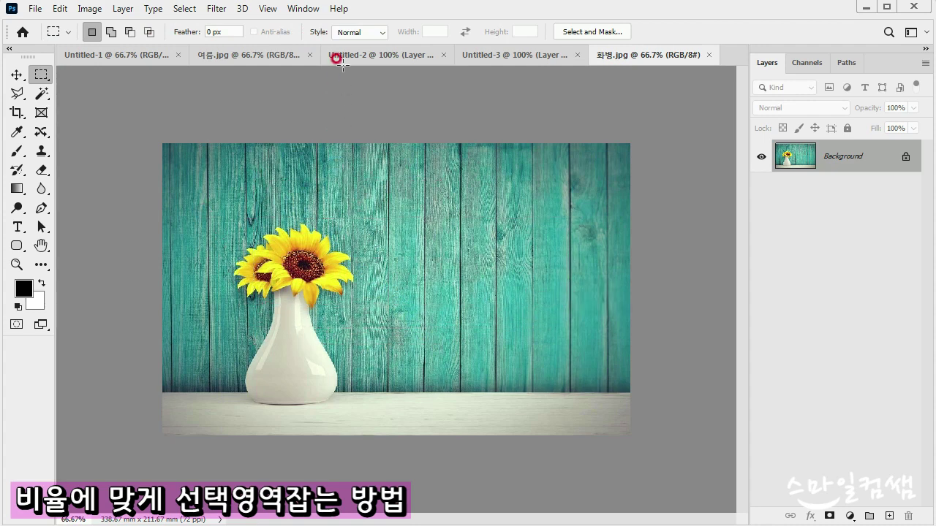
Step: Set the marquee style to Fixed Ratio 1:1, draw a square selection about 164 mm wide around the vase, and deselect
left_click(347, 33)
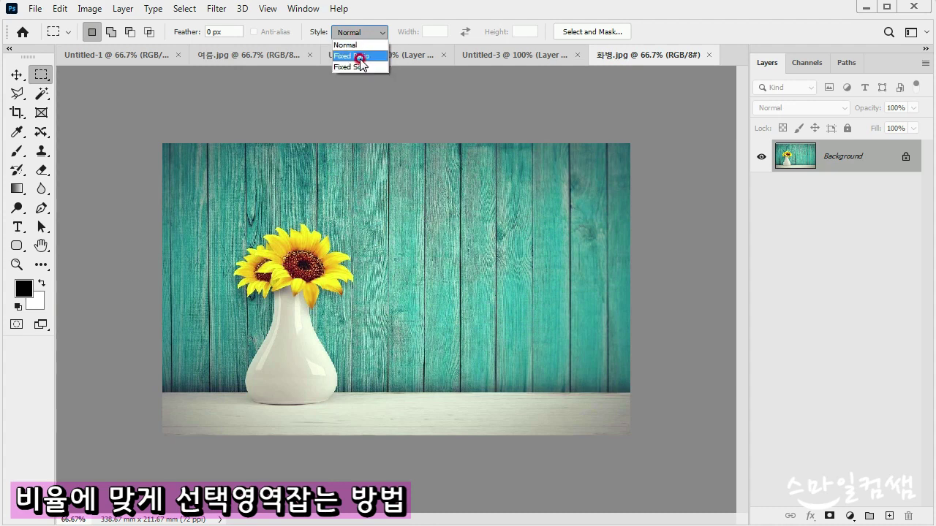
left_click(359, 57)
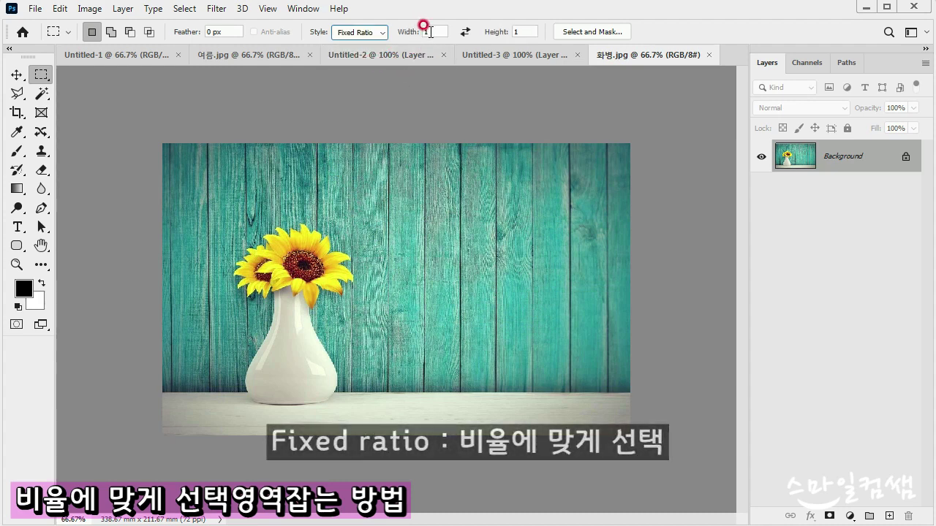
left_click(430, 30)
left_click(530, 31)
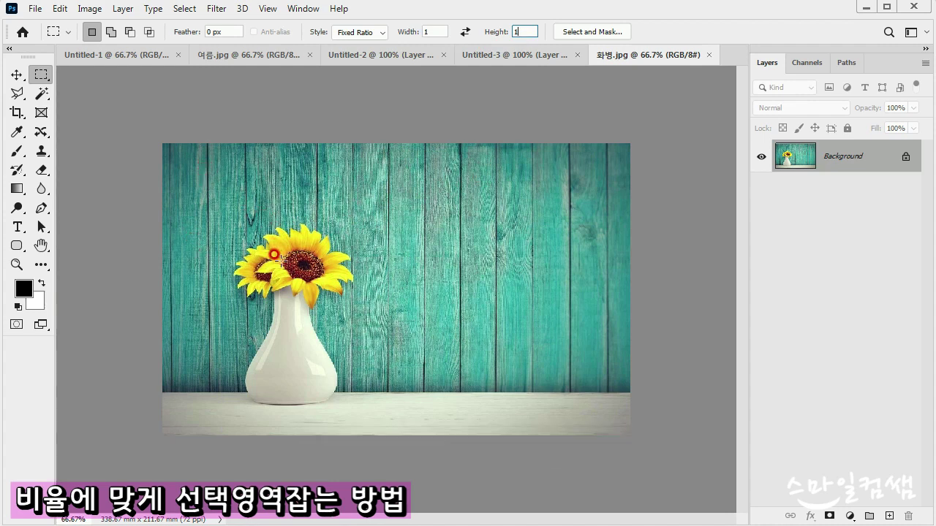
left_click_drag(183, 199, 481, 423)
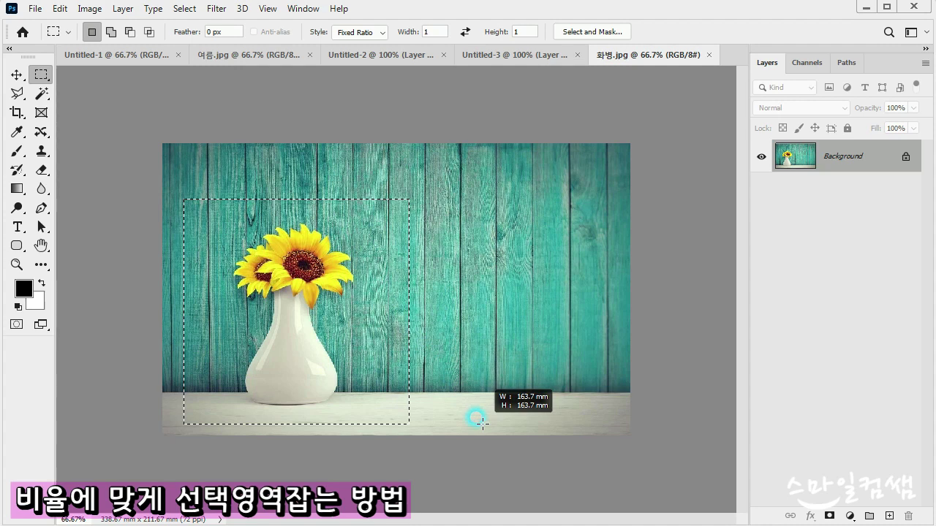
left_click_drag(482, 421, 481, 422)
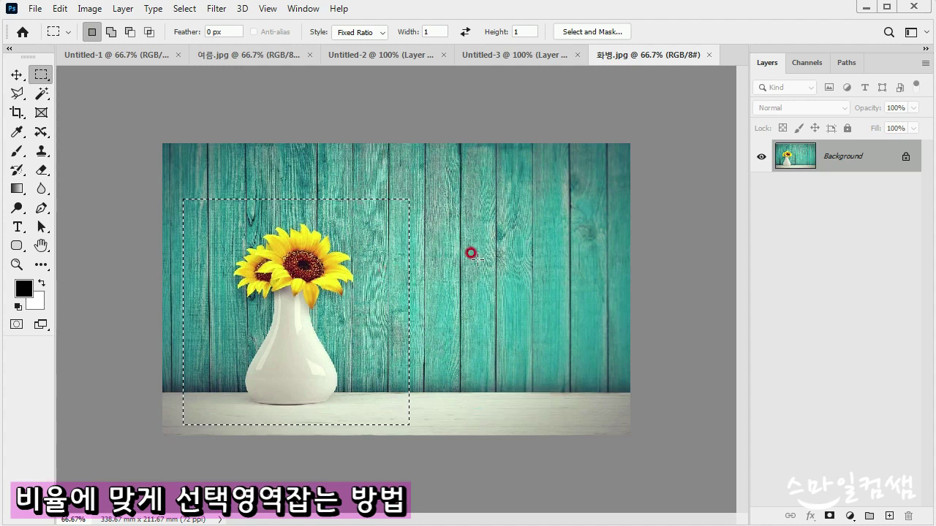
left_click(472, 253)
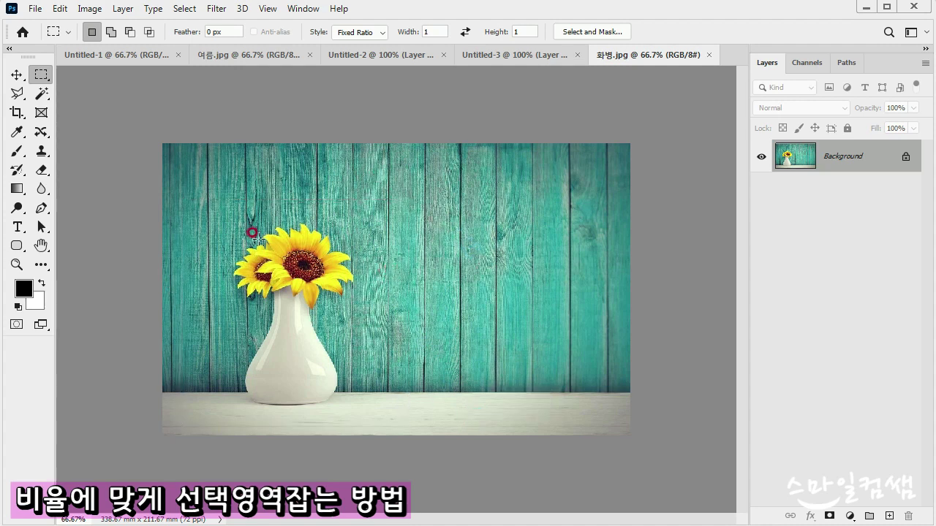
Step: Draw another 1:1 selection, position it around the vase and sunflowers, and deselect it
left_click_drag(260, 217, 460, 336)
left_click_drag(190, 200, 316, 353)
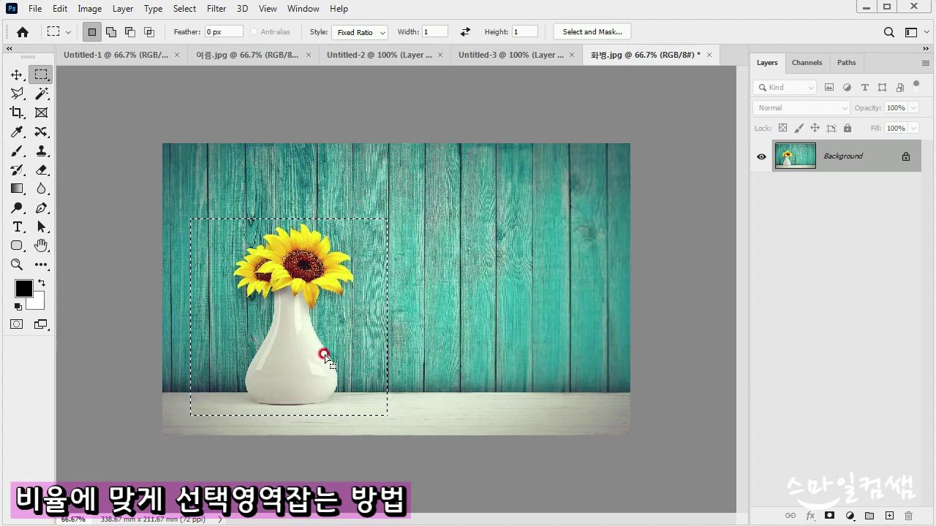
left_click(326, 307)
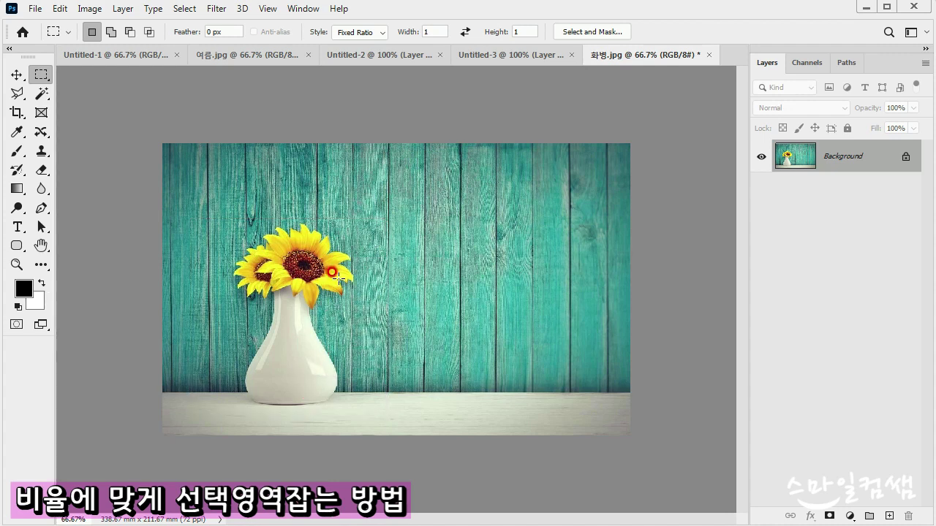
Step: Place a Fixed Size marquee selection of 300 px by 600 px on the photo and move it over the vase
left_click(358, 32)
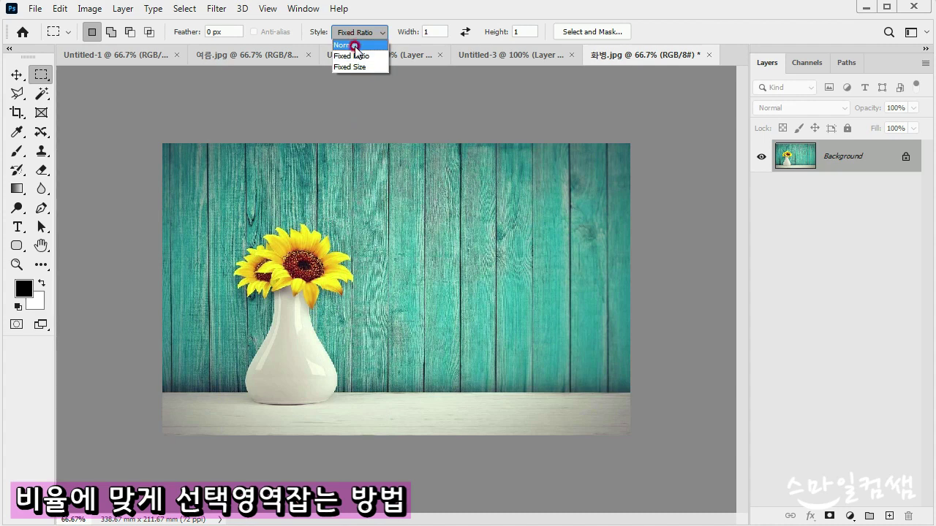
left_click(352, 67)
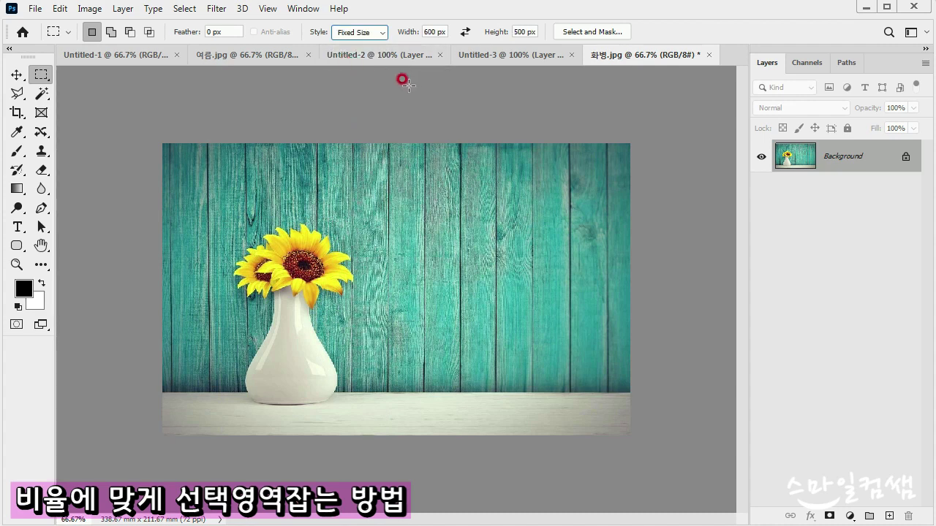
left_click(339, 32)
left_click(426, 33)
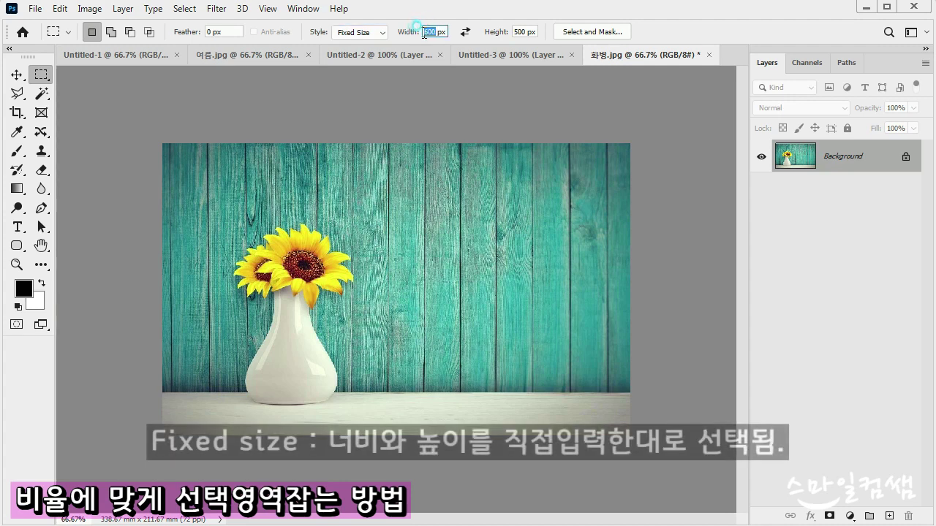
left_click(426, 31)
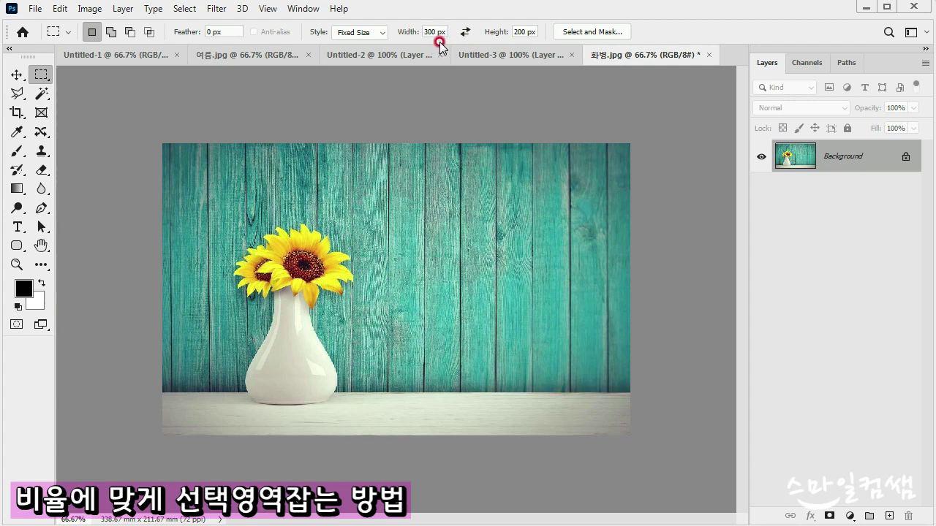
left_click(523, 31)
left_click(490, 31)
type("600")
key("Return")
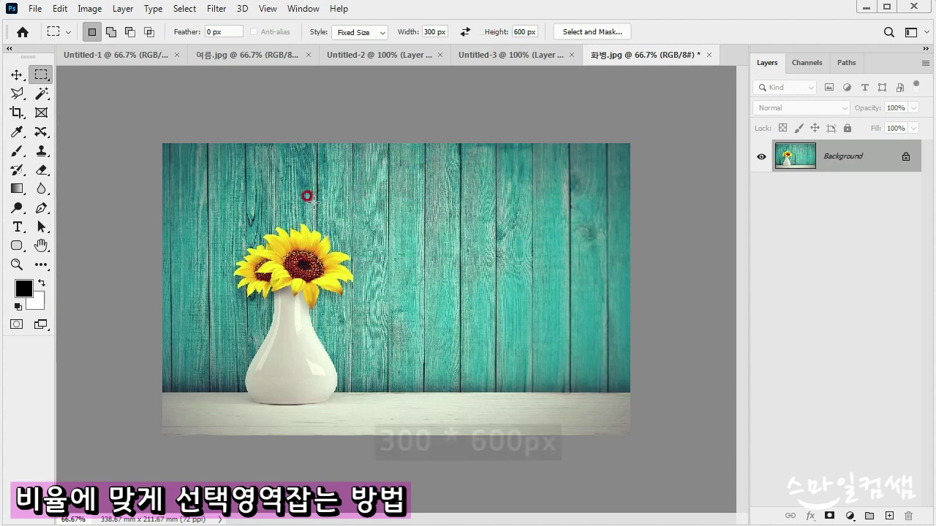
left_click(307, 196)
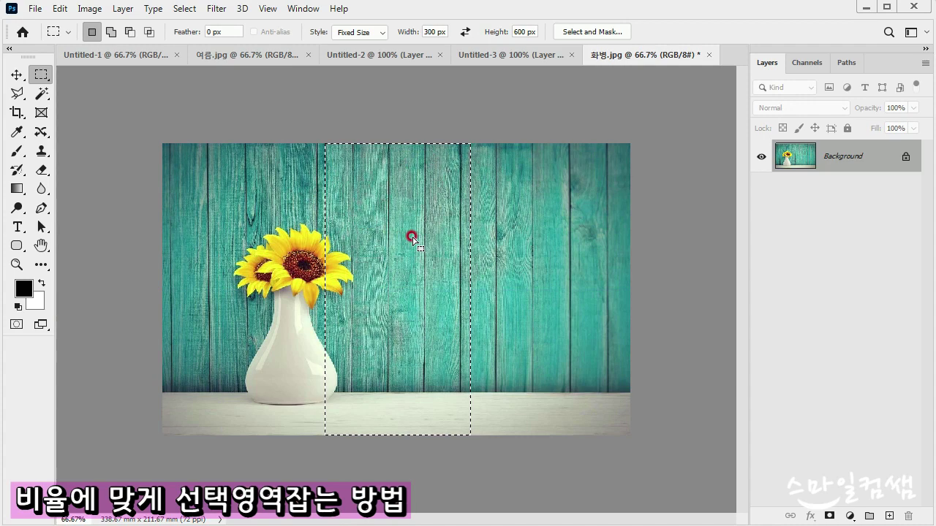
left_click_drag(408, 240, 306, 256)
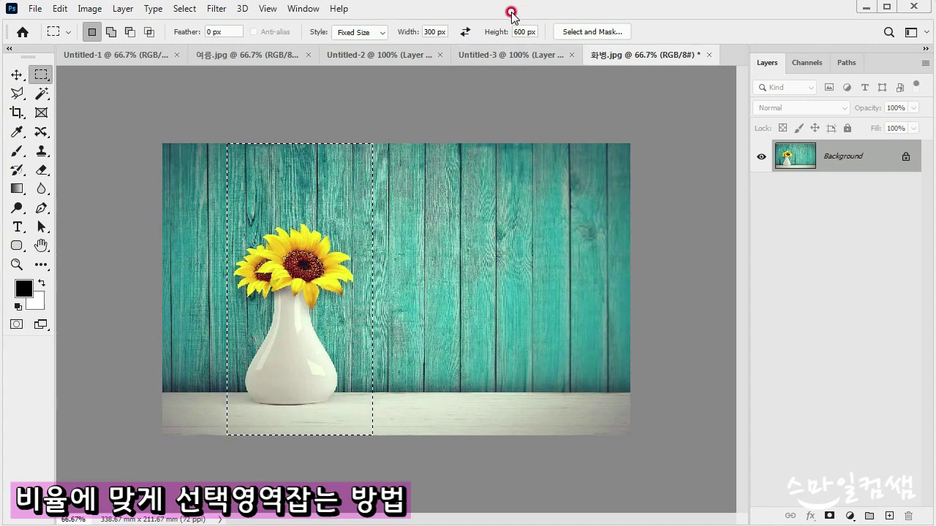
Step: Set the fixed height to 400 px, place the new selection around the vase and sunflowers, and deselect it
left_click_drag(508, 32, 494, 35)
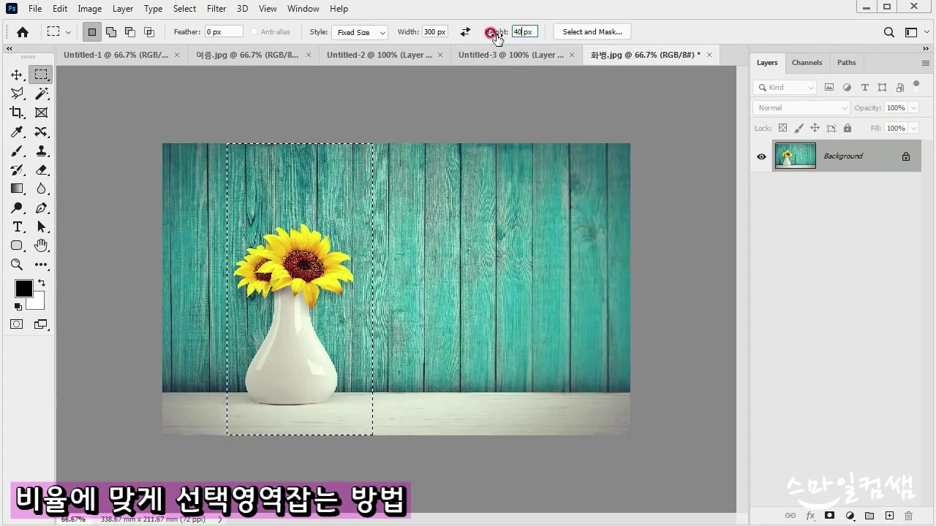
left_click(412, 174)
left_click_drag(443, 207, 300, 252)
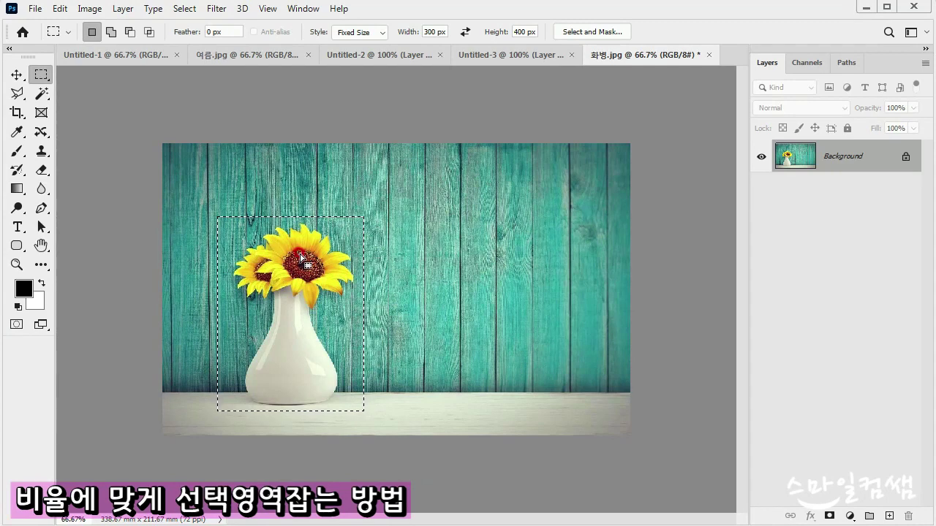
left_click(299, 254)
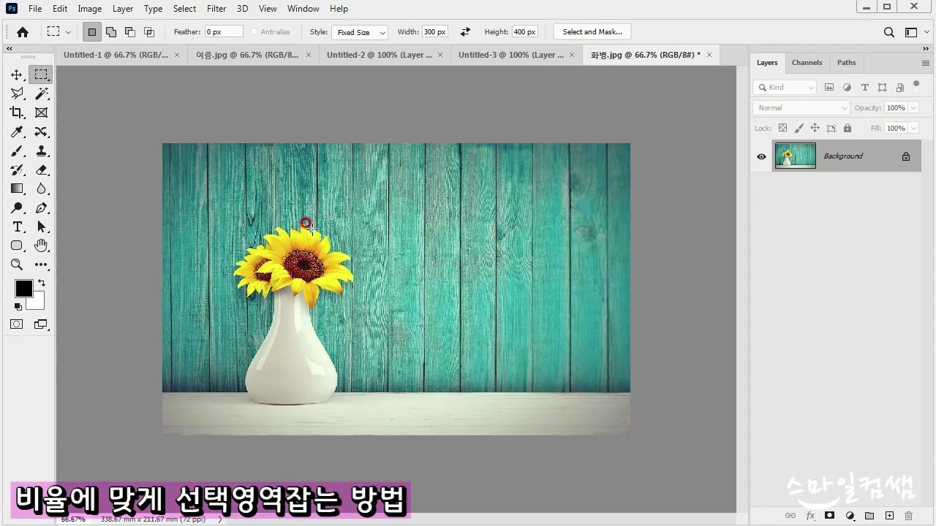
Step: Return the marquee style to Normal
left_click(366, 37)
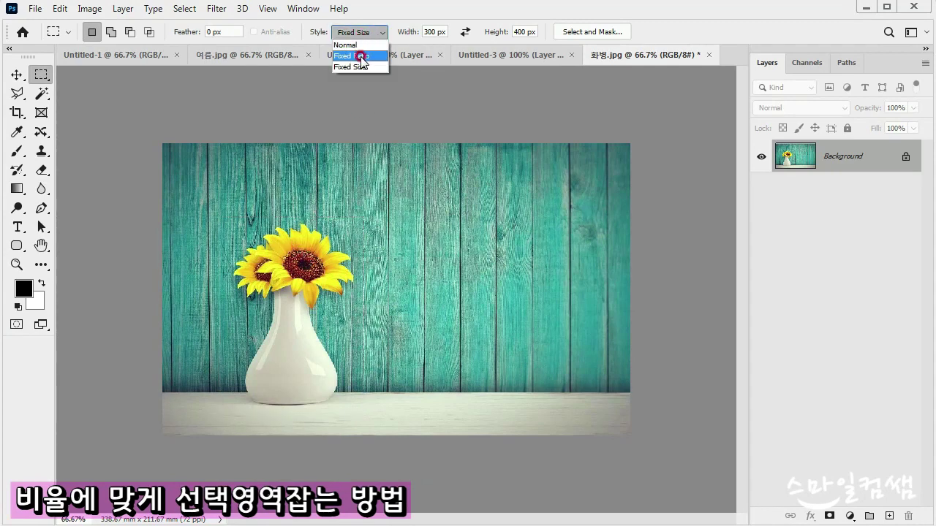
left_click(356, 31)
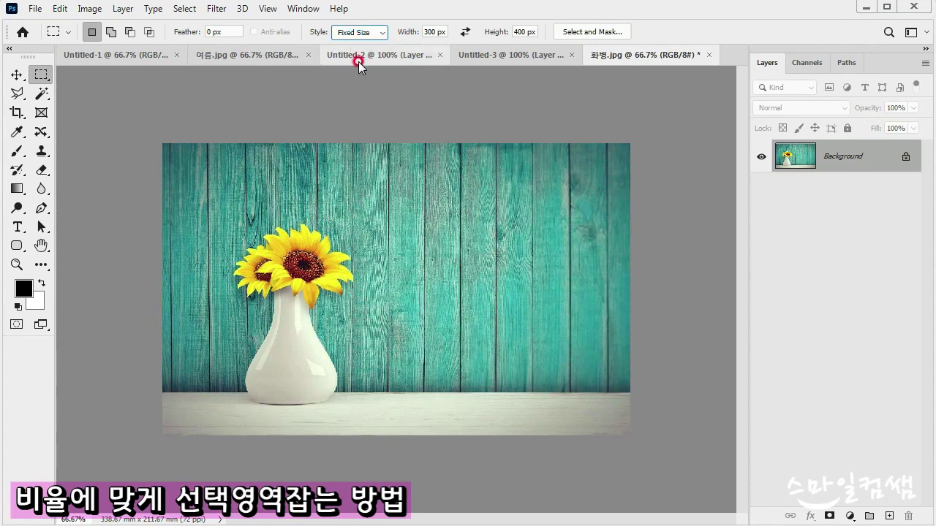
left_click(355, 33)
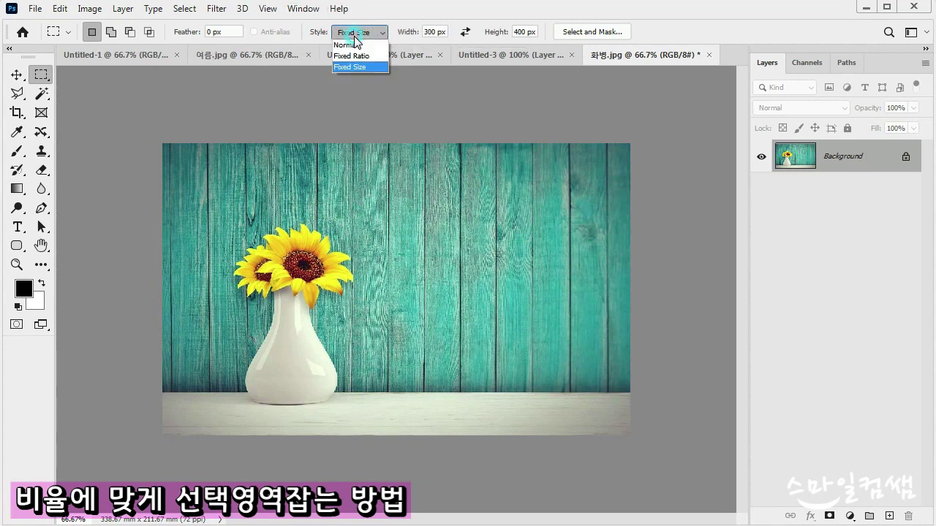
left_click(351, 38)
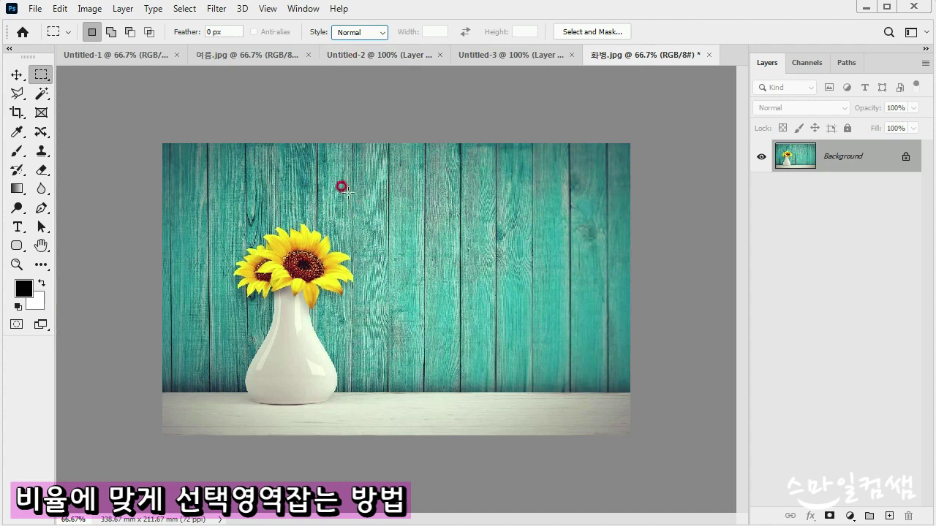
Step: Draw a freely proportioned test selection over the flowers and wall, deselect it, and keep the Normal style
left_click(320, 199)
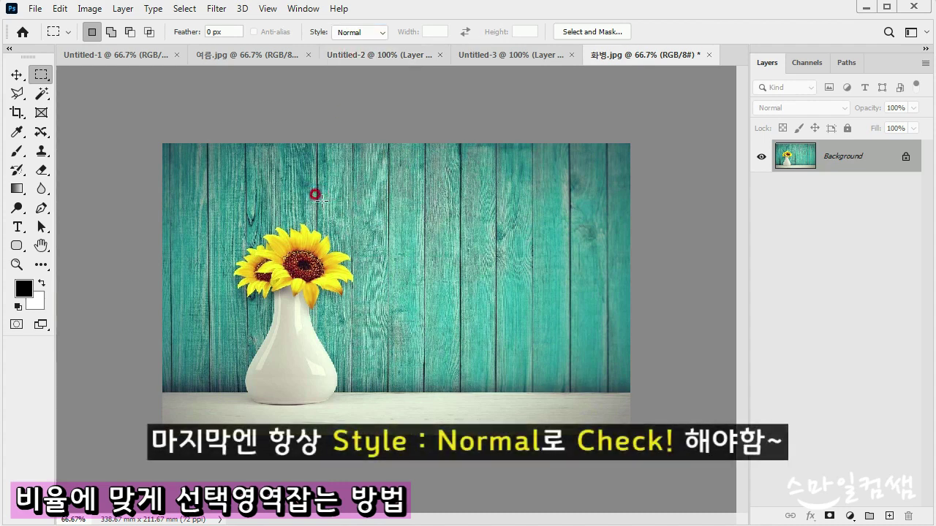
left_click_drag(243, 169, 490, 318)
left_click(278, 239)
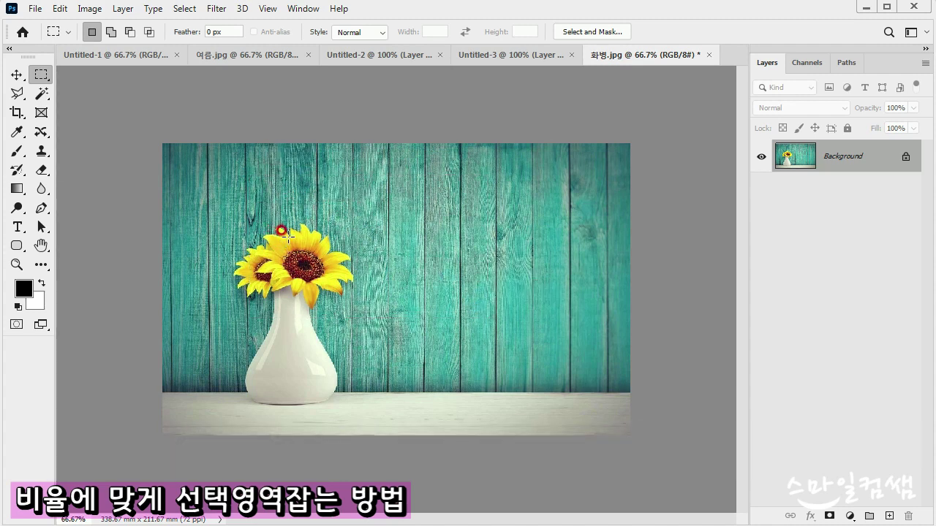
left_click(347, 33)
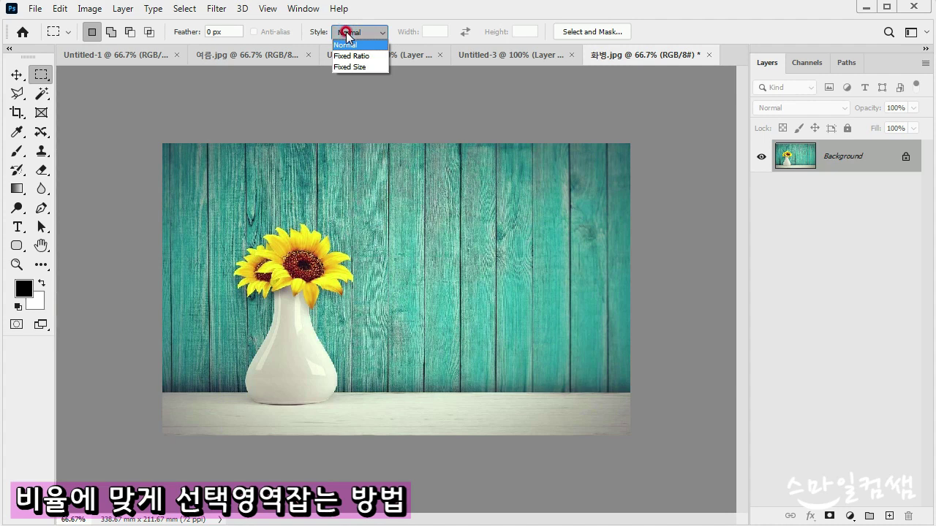
left_click(346, 45)
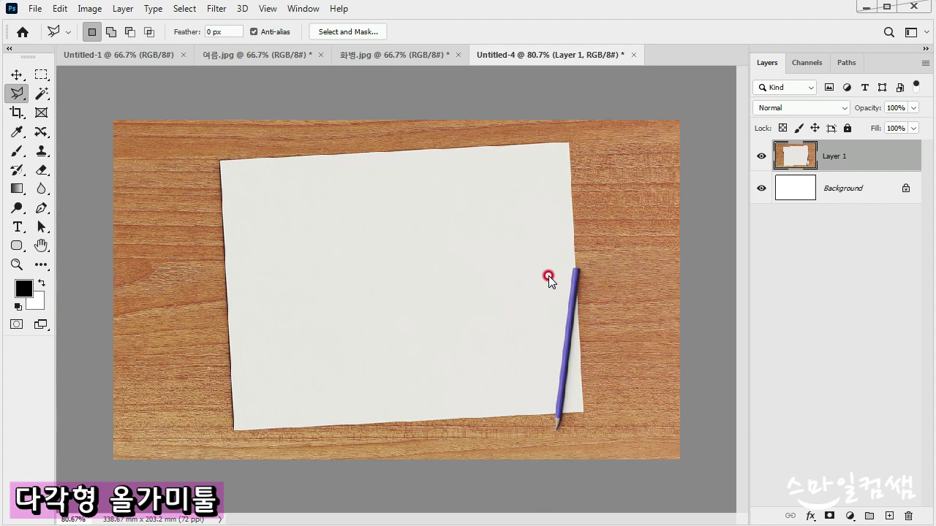
Step: Draw a freehand Lasso selection loosely around the sheet of paper and pencil, and deselect it
left_click(21, 97)
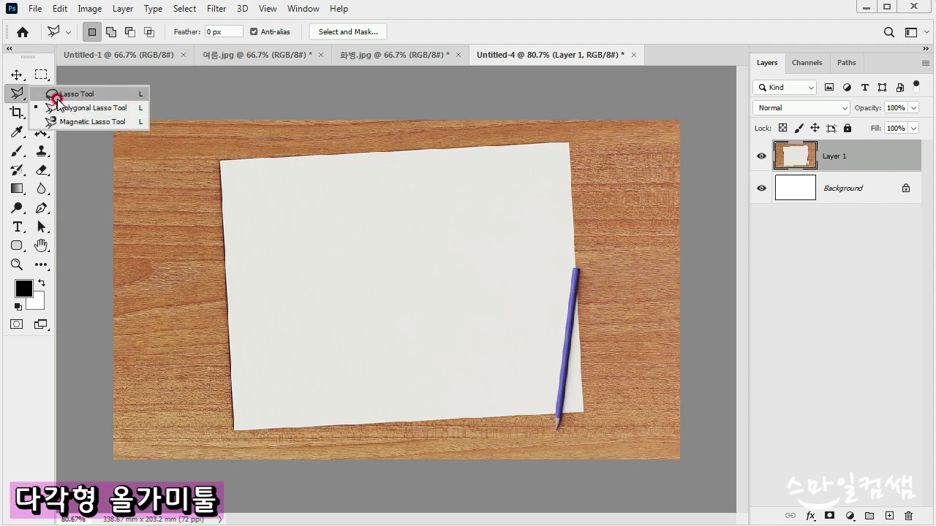
left_click(57, 98)
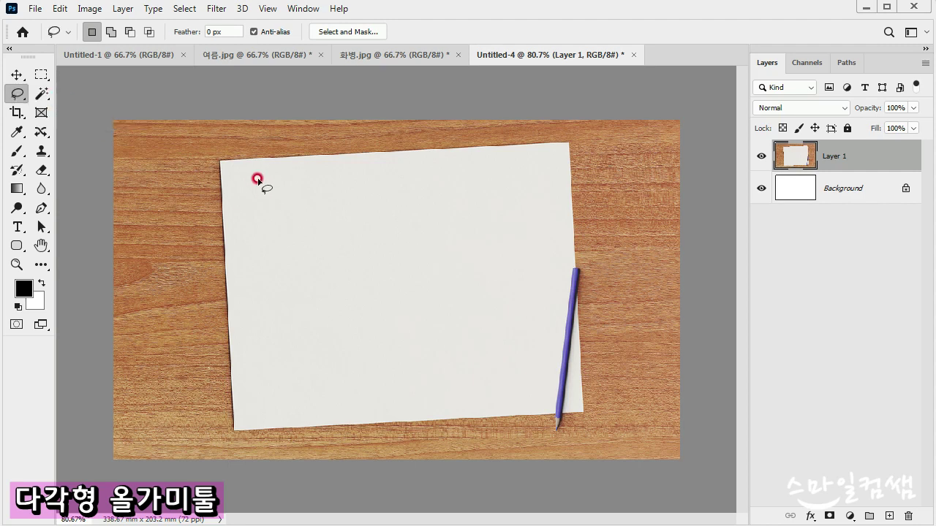
mouse_move(219, 156)
left_mouse_down()
mouse_move(564, 139)
mouse_move(580, 168)
mouse_move(596, 360)
left_mouse_up()
mouse_move(604, 420)
left_mouse_down()
mouse_move(226, 426)
mouse_move(194, 288)
mouse_move(186, 180)
mouse_move(209, 158)
left_mouse_up()
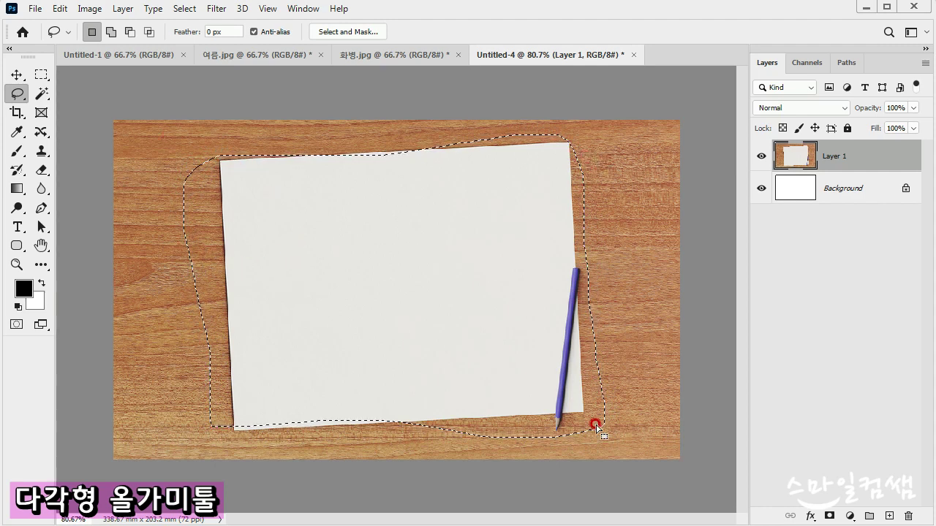
left_click(396, 326)
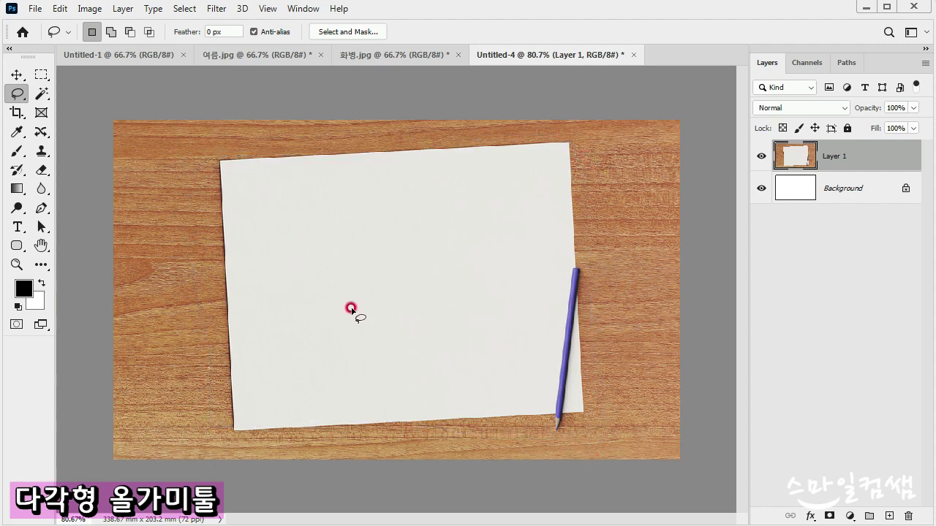
Step: Start a Polygonal Lasso outline at the paper's upper-left corner and trace its top edge to the upper-right corner
left_click(14, 95)
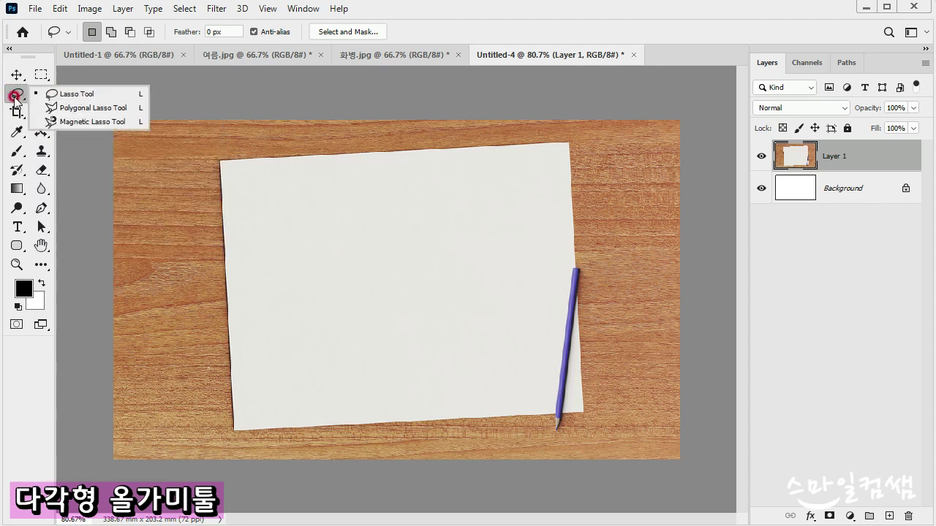
left_click(15, 98)
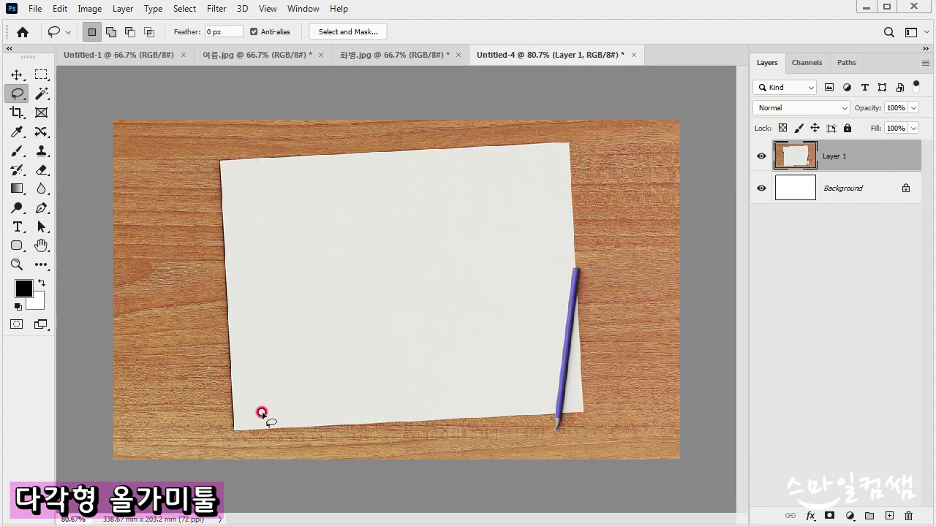
right_click(15, 94)
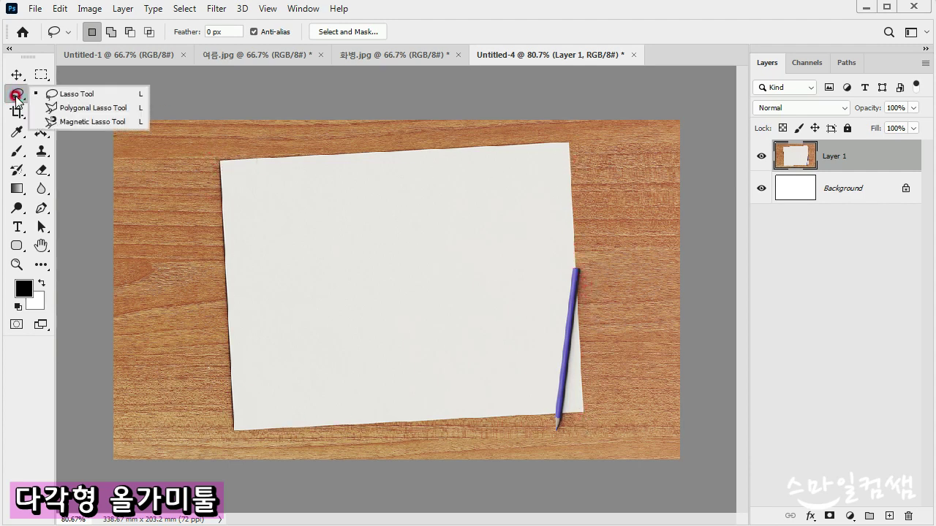
left_click(67, 107)
scroll(220, 166, "up", 5)
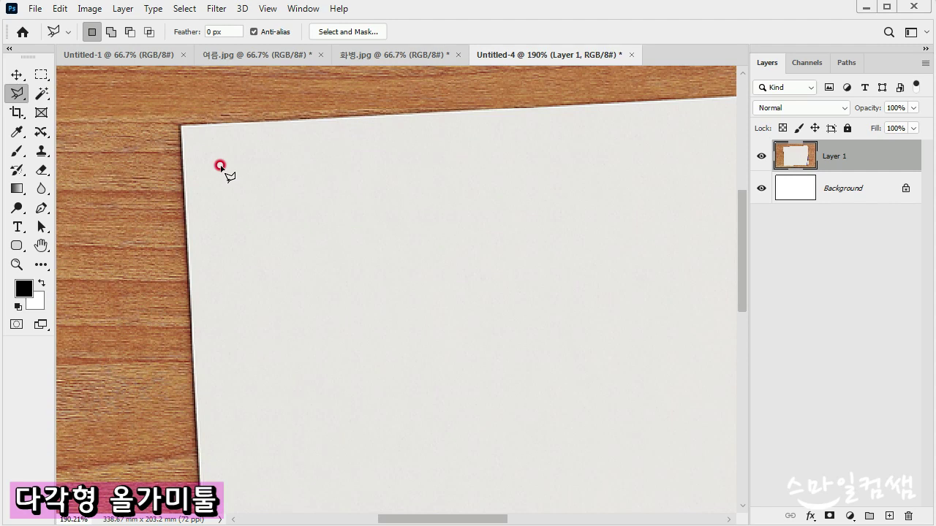
scroll(248, 158, "up", 2)
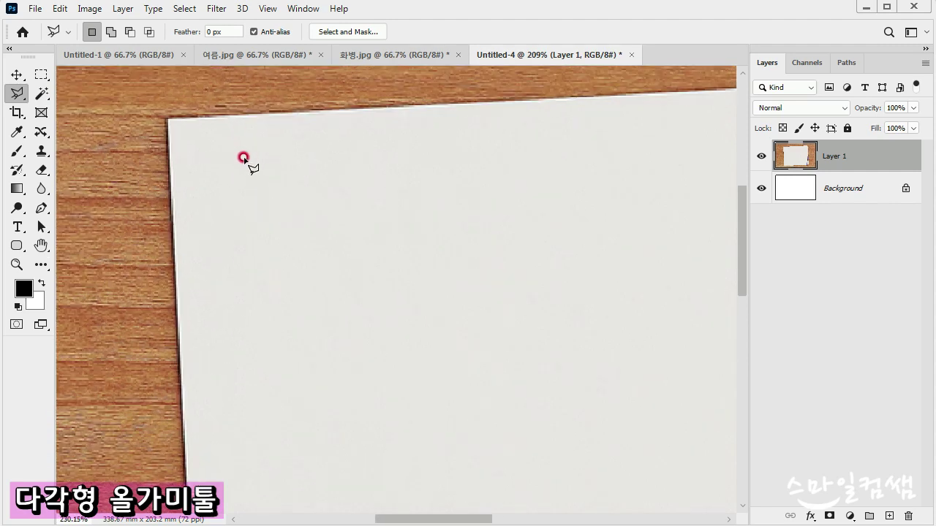
mouse_move(254, 158)
left_mouse_down()
mouse_move(201, 211)
mouse_move(178, 209)
left_mouse_up()
left_click(128, 219)
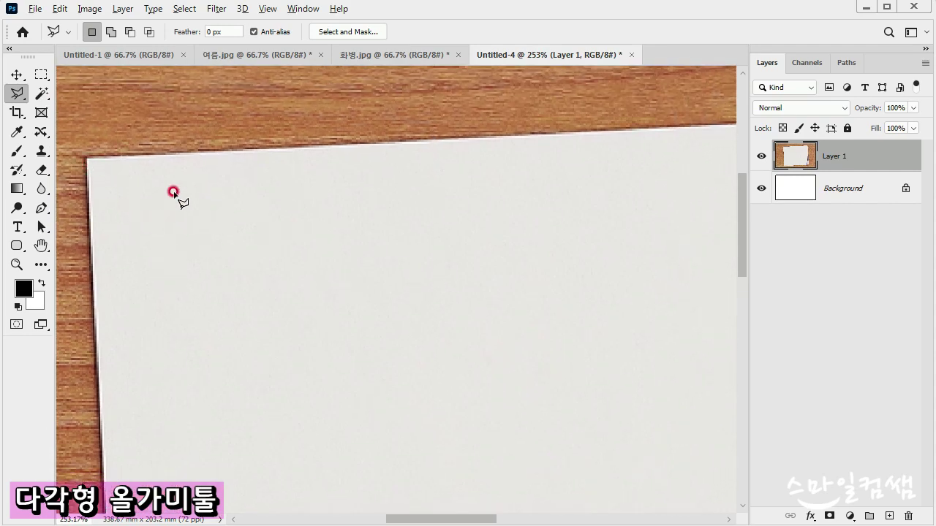
scroll(180, 195, "down", 5)
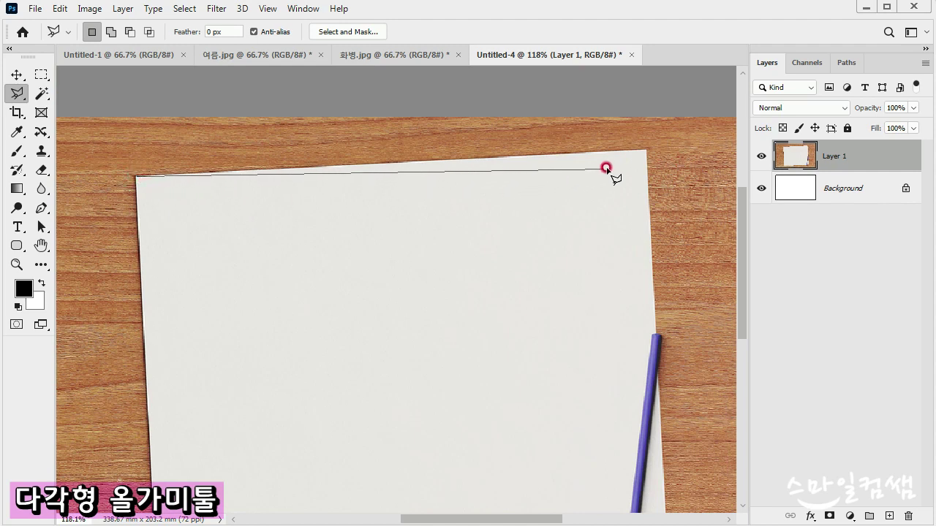
left_click(642, 149)
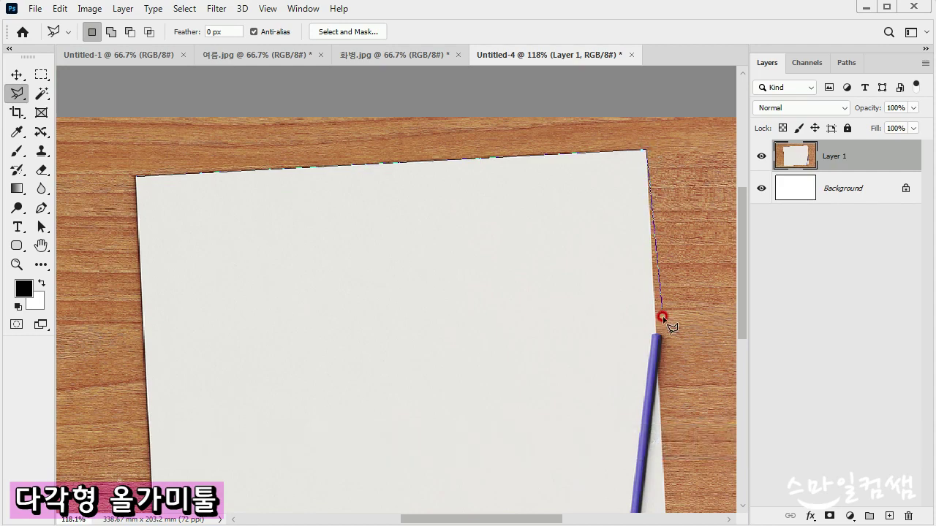
Step: Continue the outline down the paper's right edge to the pencil and around the pencil's blunt end in short segments
scroll(674, 350, "up", 1)
key("space")
left_click_drag(624, 335, 549, 369)
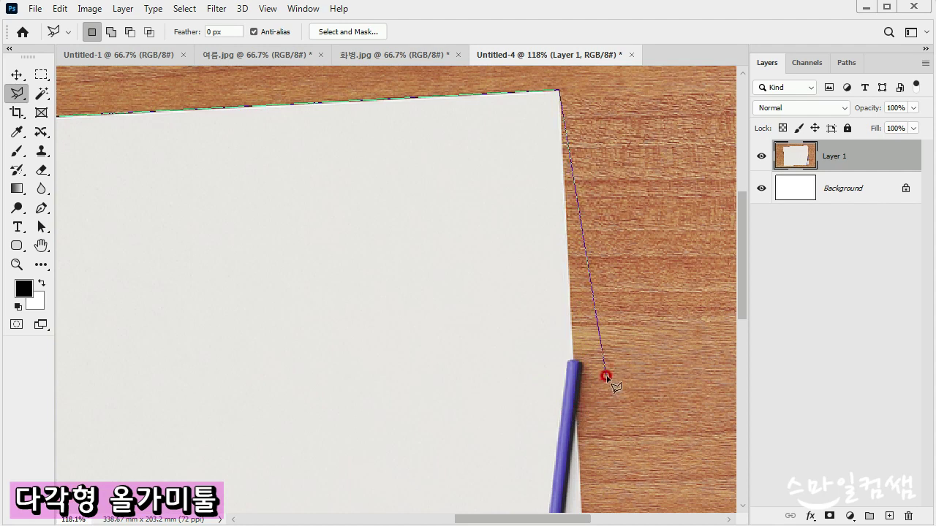
left_click(572, 359)
scroll(578, 377, "up", 3)
key("space")
left_click_drag(583, 356, 573, 269)
scroll(575, 277, "up", 3)
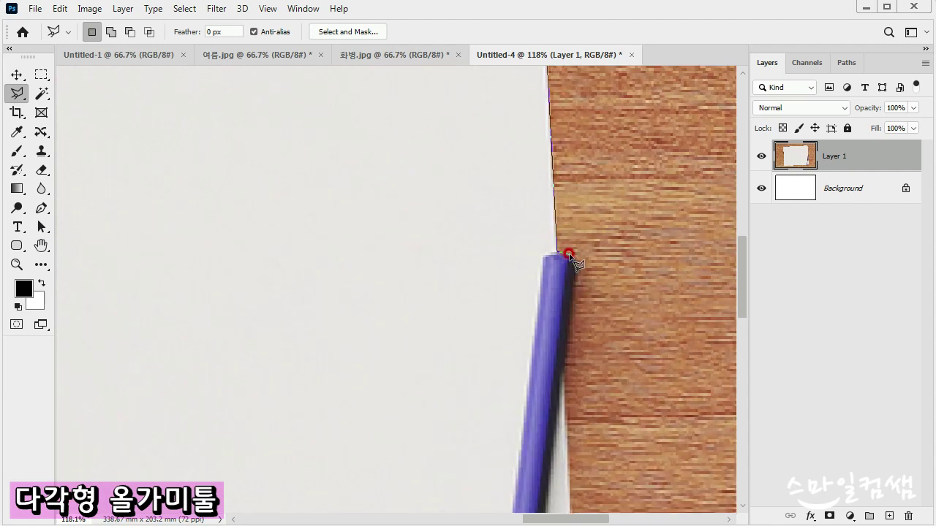
left_click(573, 298)
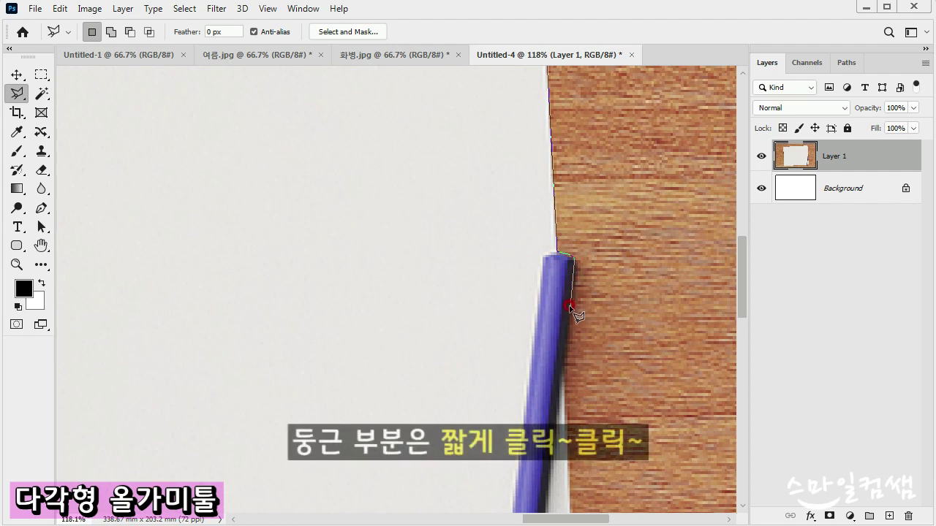
left_click(565, 354)
left_click(561, 361)
Step: Close the polygonal outline from the pencil's shadow at the paper's right edge, selecting the upper part of the sheet
scroll(562, 361, "down", 2)
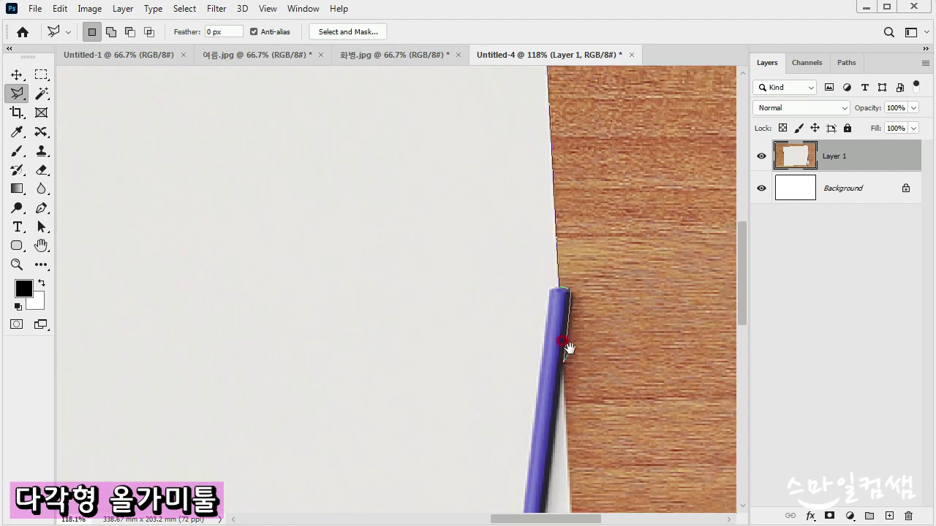
left_click_drag(562, 341, 603, 207)
scroll(603, 255, "down", 3)
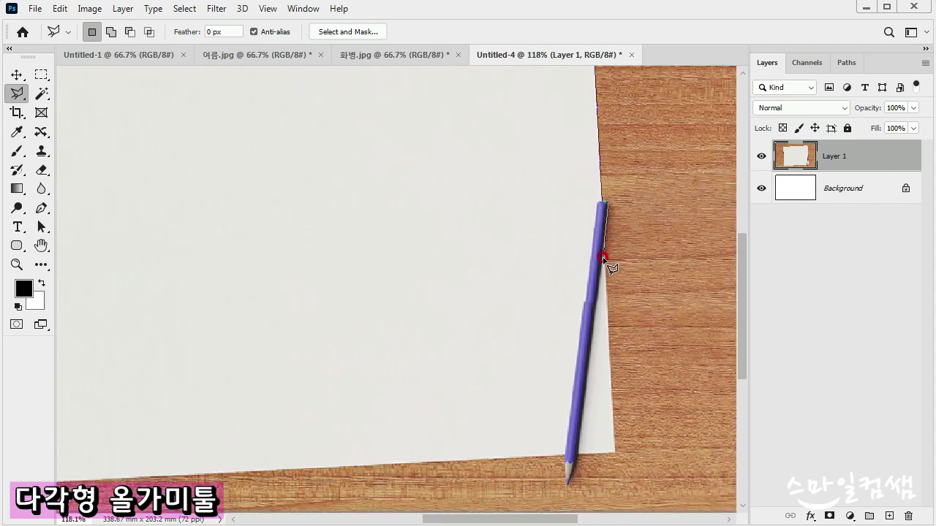
scroll(603, 258, "down", 3)
left_click(572, 260)
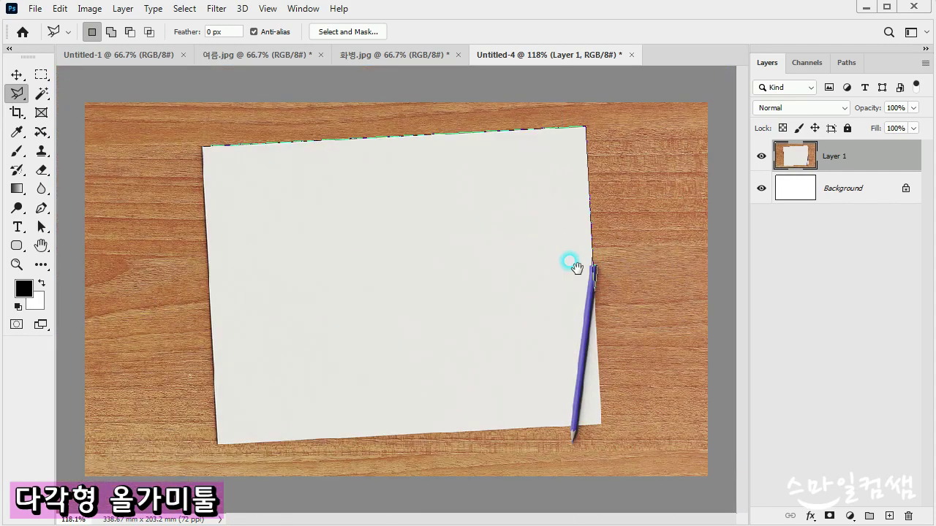
left_click(596, 320)
double_click(595, 320)
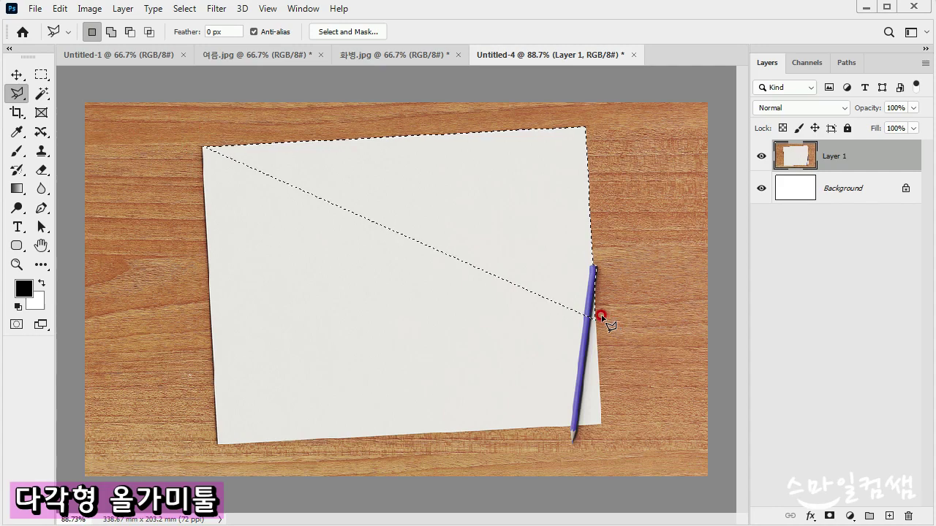
Step: Start an additional polygonal outline inside the existing selection and trace the paper's right edge down to its lower-right corner
key("shift")
scroll(567, 311, "up", 1)
scroll(569, 309, "down", 2)
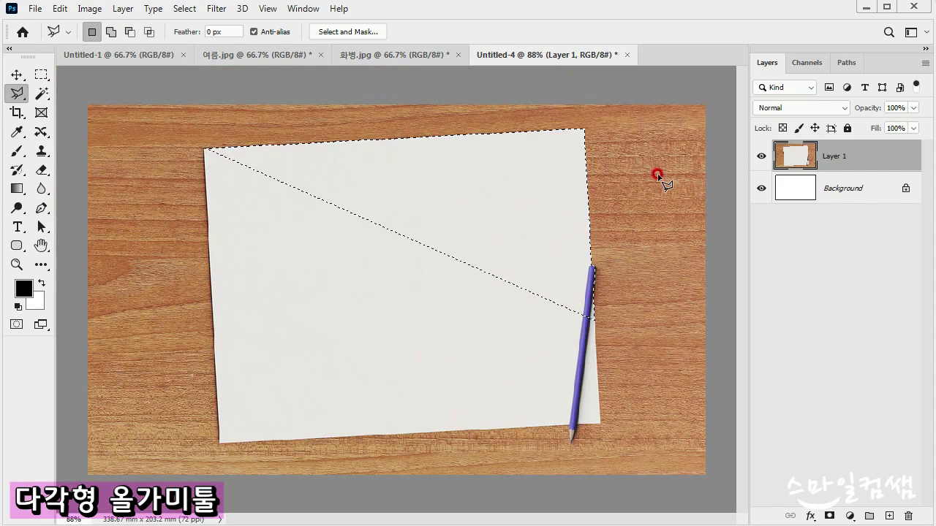
key("shift")
scroll(583, 338, "up", 3)
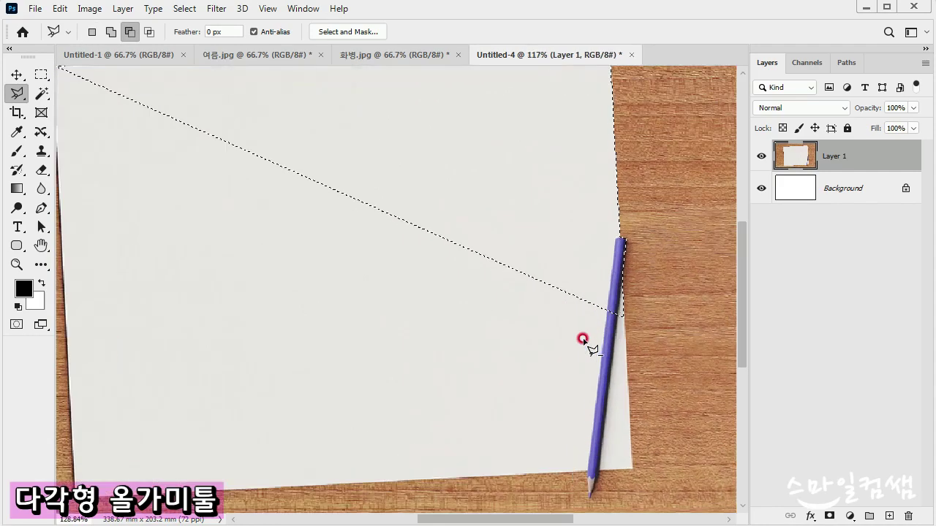
left_click_drag(539, 290, 546, 278)
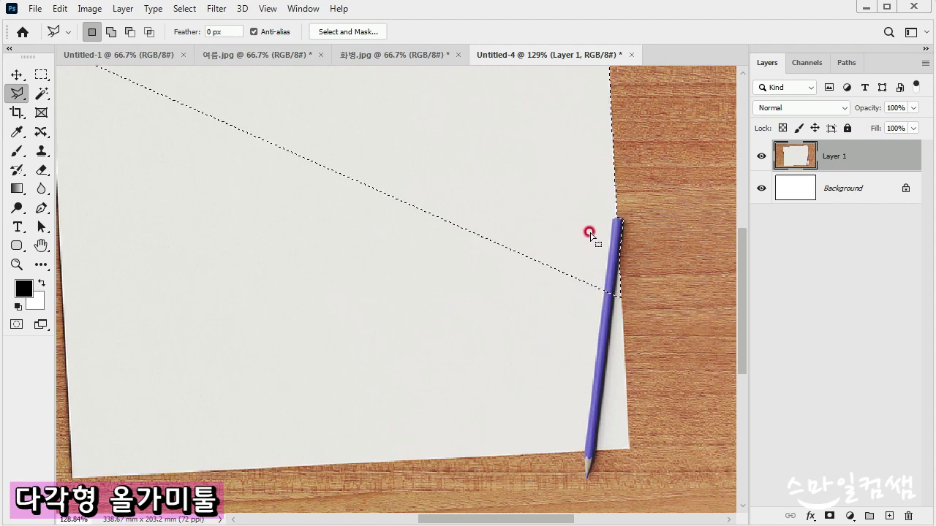
scroll(590, 231, "down", 1)
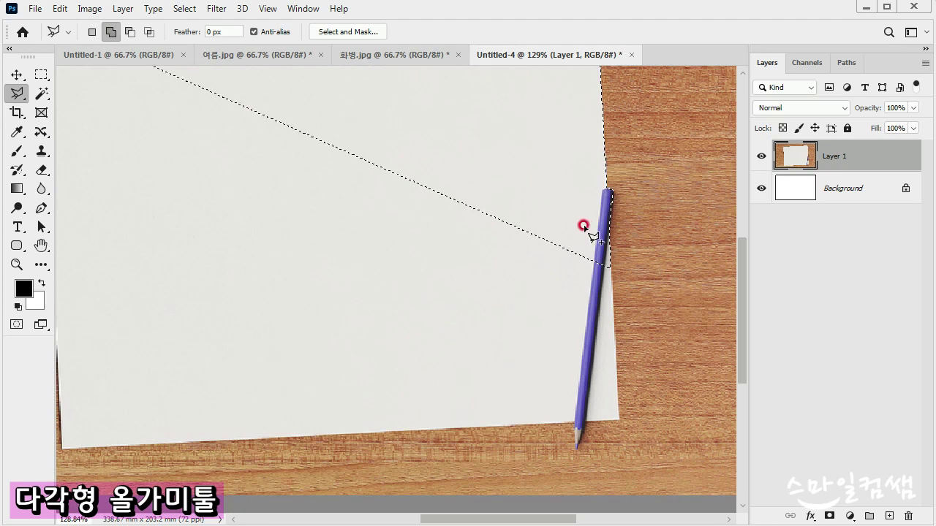
left_click(584, 227, "shift")
left_click(620, 420)
Step: Continue the added outline along the paper's bottom edge and around the pencil tip to the pencil's other side
scroll(620, 419, "up", 1)
scroll(620, 419, "up", 1)
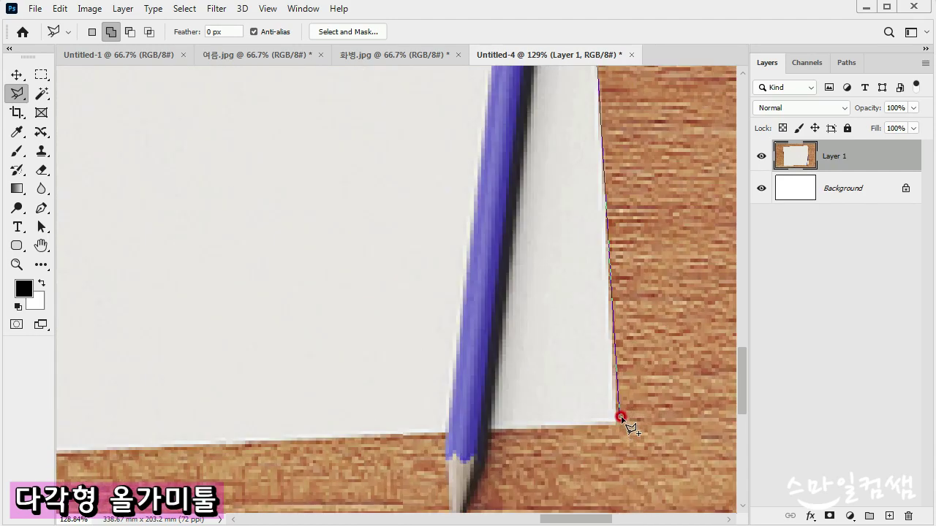
scroll(585, 403, "up", 1)
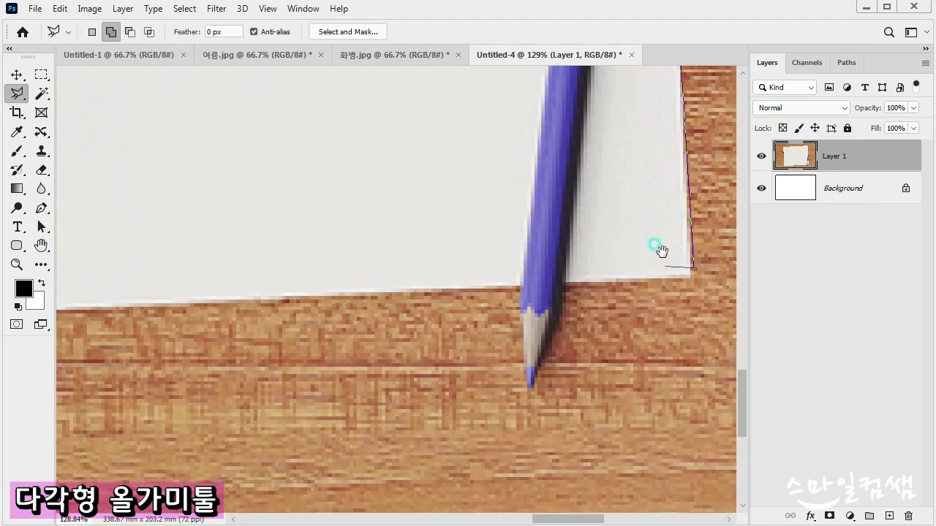
left_click(693, 273)
left_click(563, 281)
left_click(530, 385)
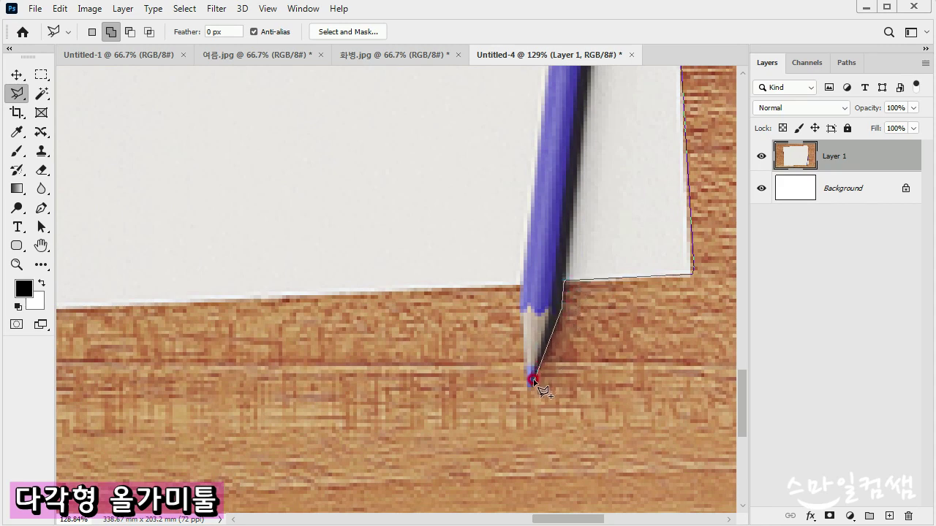
left_click(521, 316)
left_click(518, 286)
Step: Trace the paper's bottom edge to the lower-left corner and its left edge up to the upper-left corner
scroll(518, 286, "down", 1)
scroll(520, 288, "down", 1)
left_click_drag(457, 312, 652, 291)
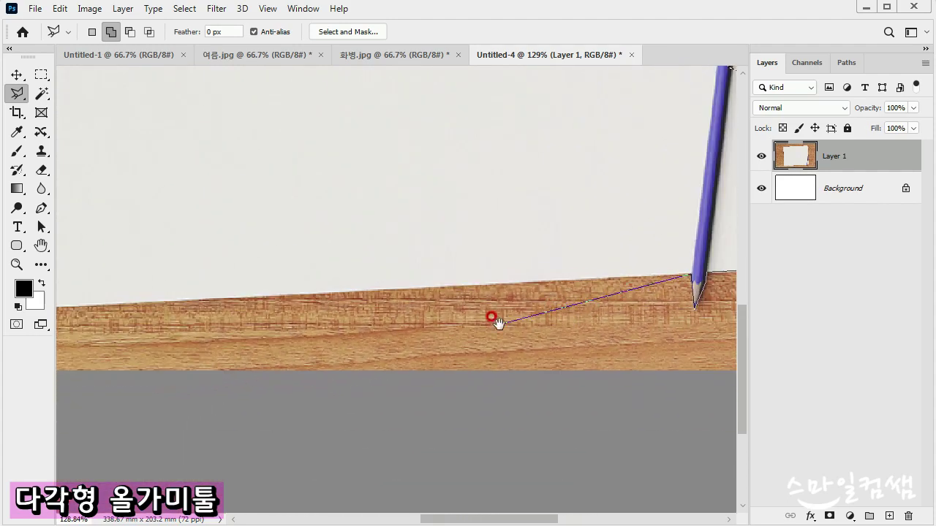
left_click(117, 322)
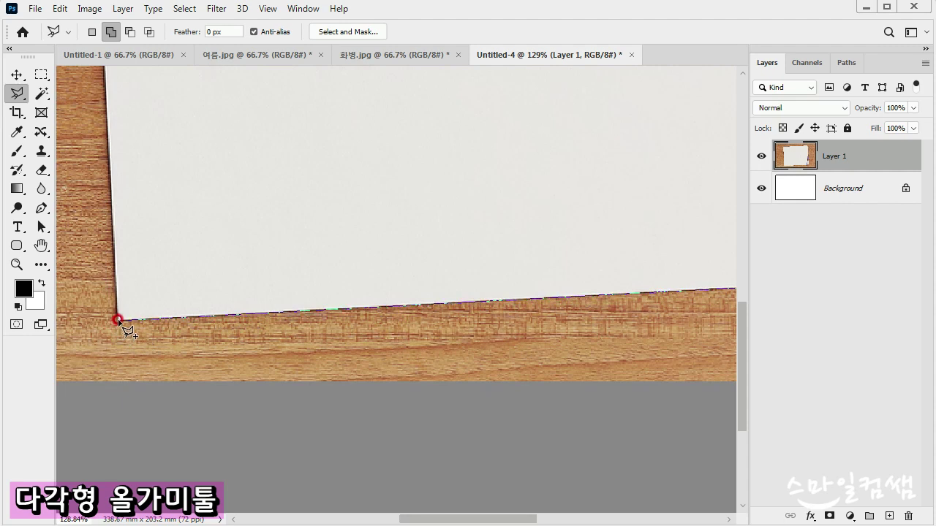
left_click_drag(142, 246, 243, 394)
left_click_drag(217, 213, 226, 312)
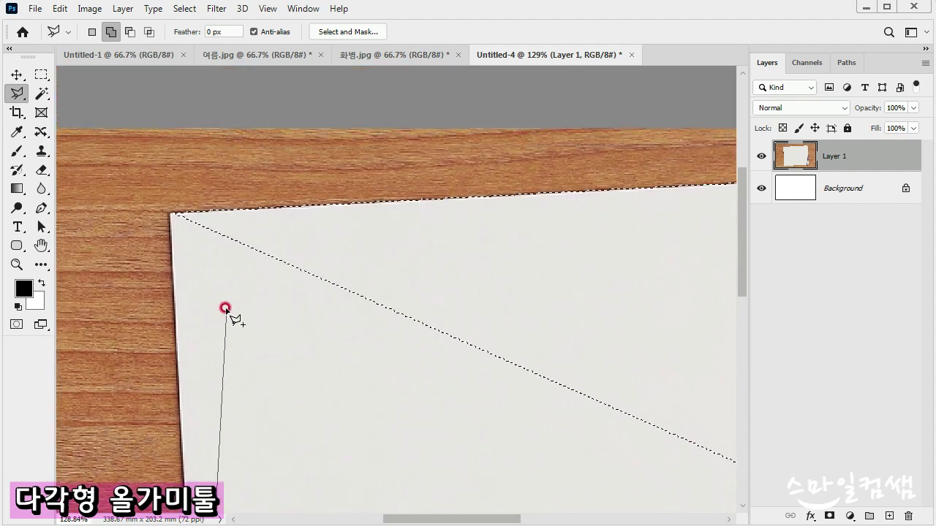
left_click(179, 231)
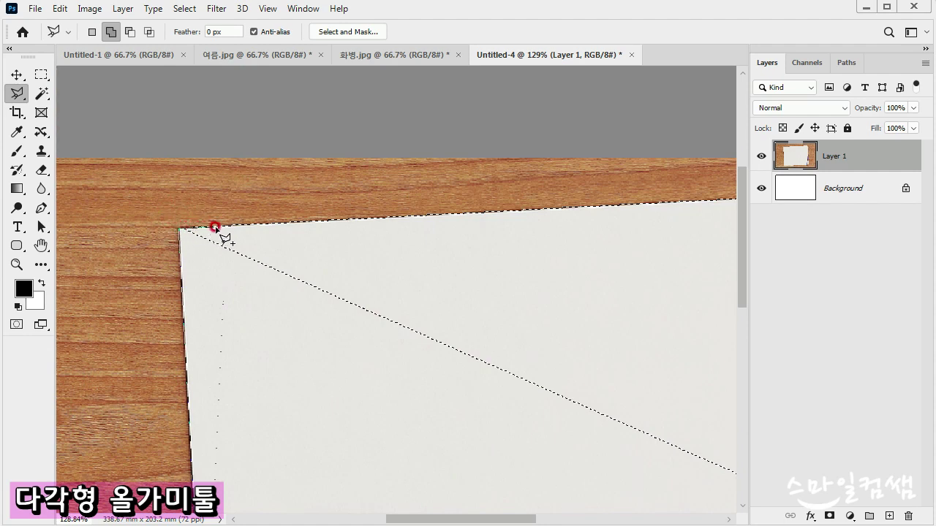
Step: Route the added outline through the already selected area back to its start and close it to complete the paper selection
scroll(308, 250, "down", 4)
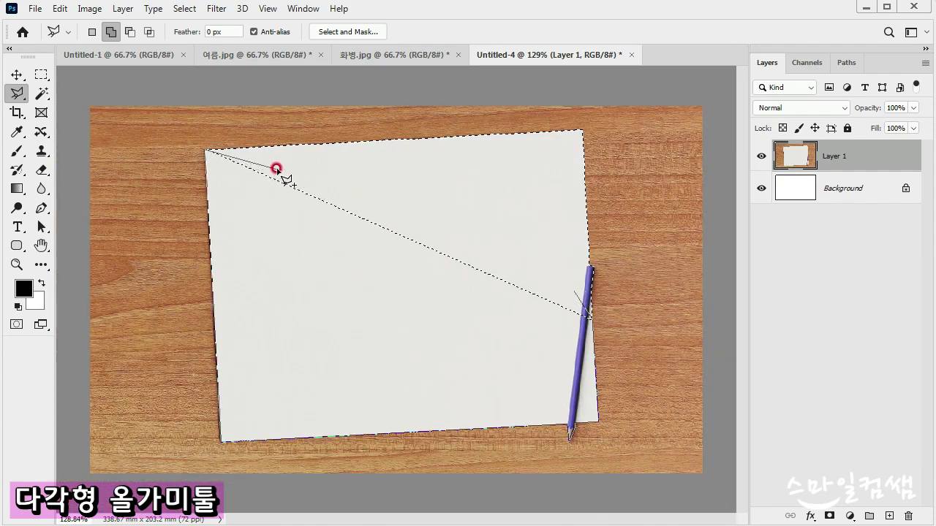
left_click(207, 149)
left_click(276, 157)
left_click(462, 218)
left_click(519, 250)
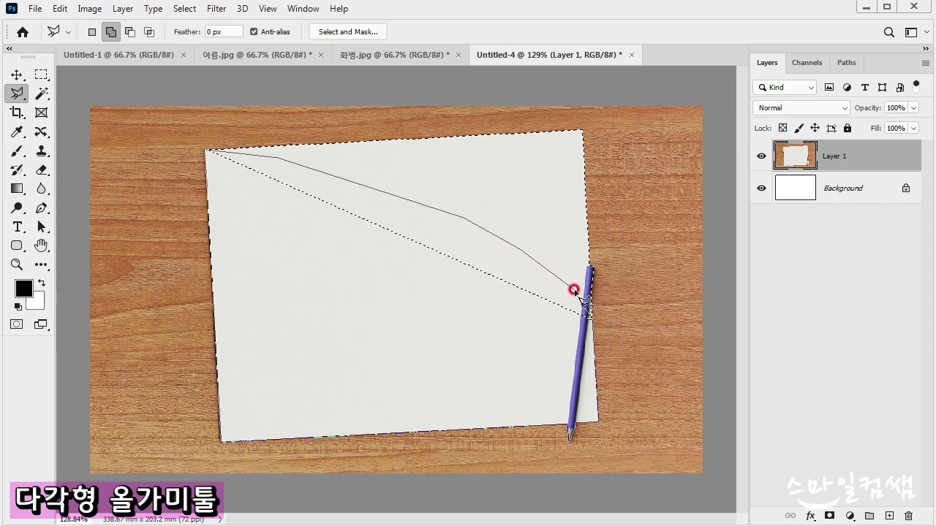
double_click(575, 291)
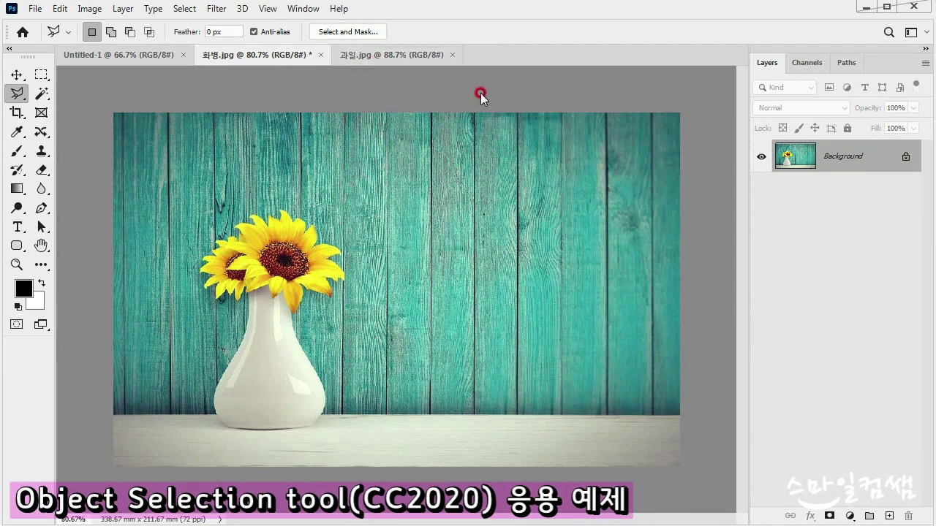
Step: In 과일.jpg, select the oranges, the orange wedge and the red flower with the Quick Selection tool
left_click(382, 57)
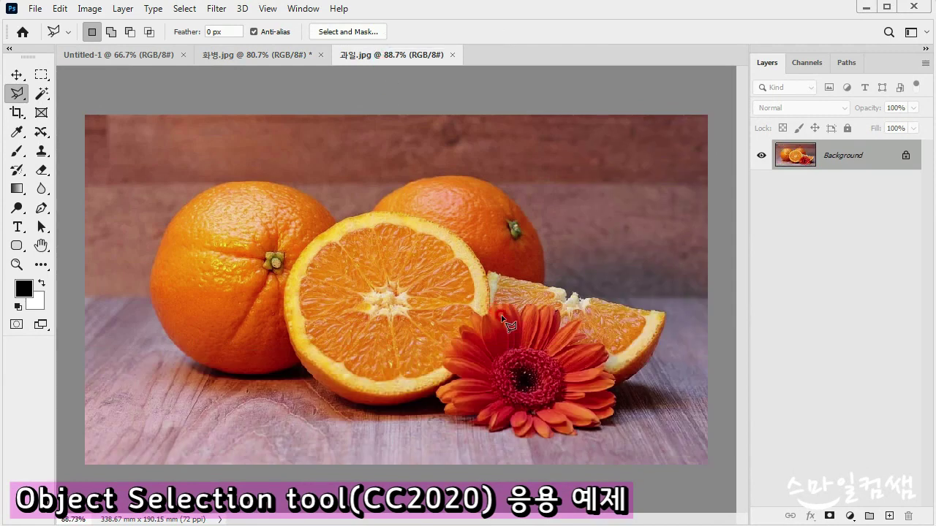
left_click(328, 257)
mouse_move(42, 93)
left_mouse_down()
mouse_move(78, 95)
mouse_move(90, 107)
left_mouse_up()
mouse_move(202, 216)
left_mouse_down()
mouse_move(236, 247)
mouse_move(421, 315)
mouse_move(573, 319)
mouse_move(580, 309)
mouse_move(453, 347)
mouse_move(369, 309)
mouse_move(320, 324)
mouse_move(159, 259)
mouse_move(414, 219)
mouse_move(458, 234)
mouse_move(430, 289)
left_mouse_up()
left_click_drag(463, 322, 522, 344)
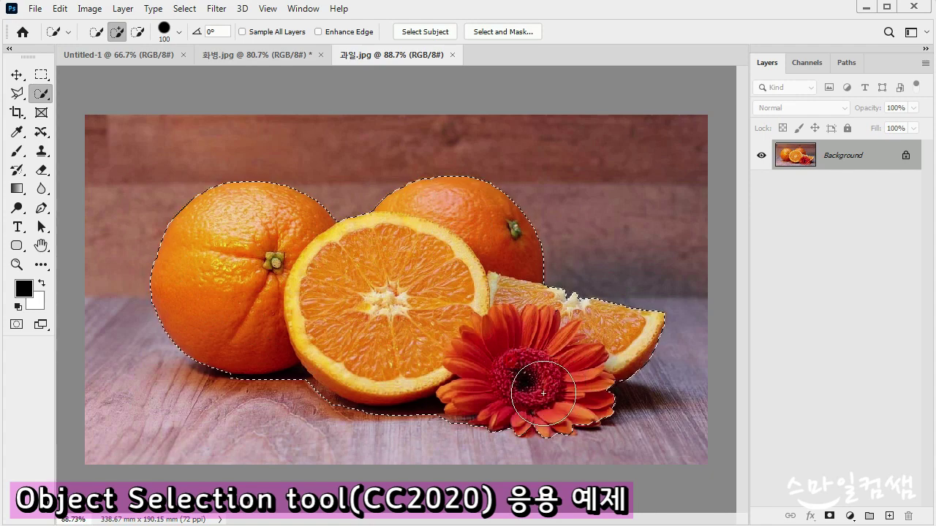
Step: Subtract the shadow areas beneath the oranges from the selection with the Quick Selection tool at brush size 20
scroll(284, 366, "up", 5)
left_click_drag(317, 350, 376, 300)
key("bracketleft")
key("bracketleft")
key("bracketleft")
key("bracketleft")
key("bracketleft")
key("bracketleft")
key("bracketleft")
key("bracketleft")
key("bracketleft")
key("bracketleft")
key("bracketleft")
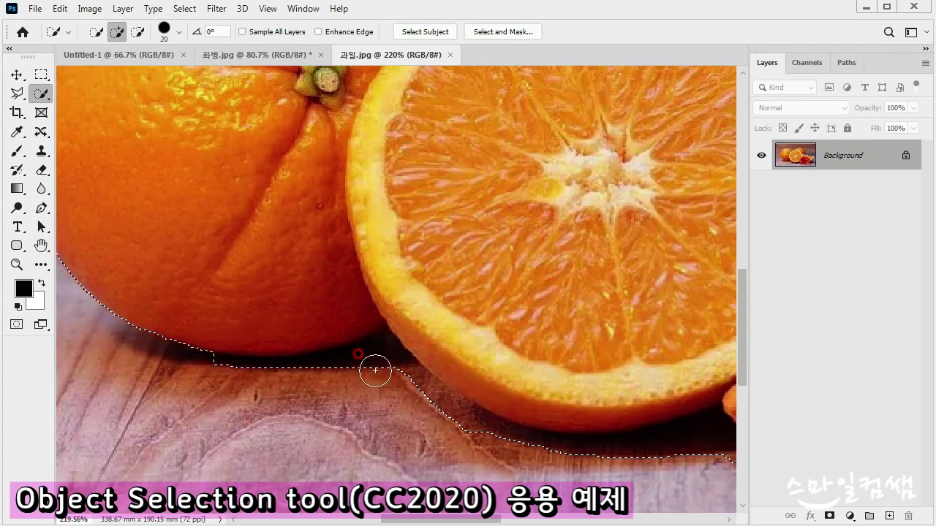
key("alt")
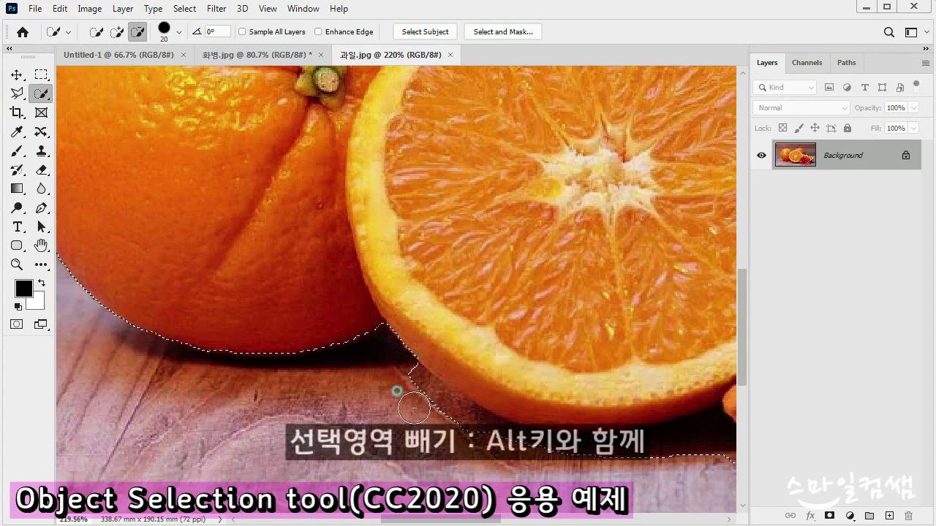
mouse_move(525, 465)
left_mouse_down()
mouse_move(563, 445)
mouse_move(654, 459)
left_mouse_up()
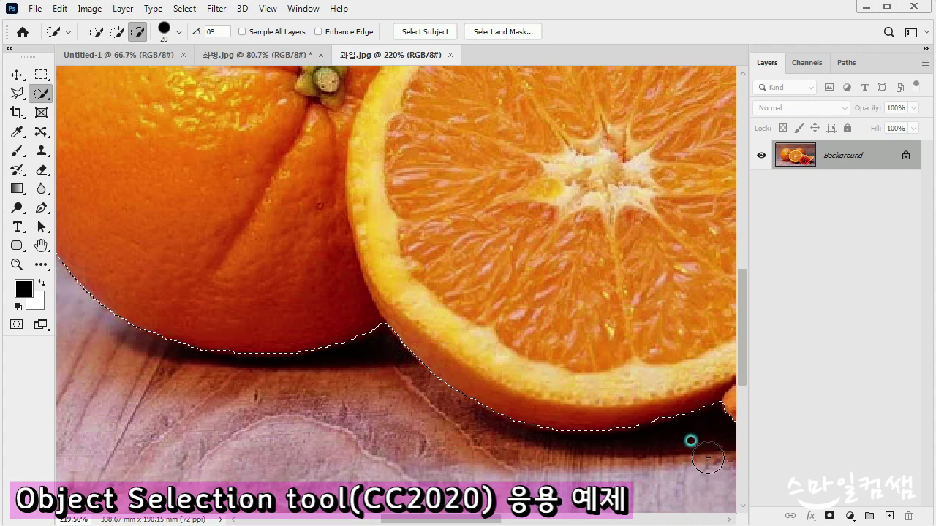
scroll(435, 406, "down", 3)
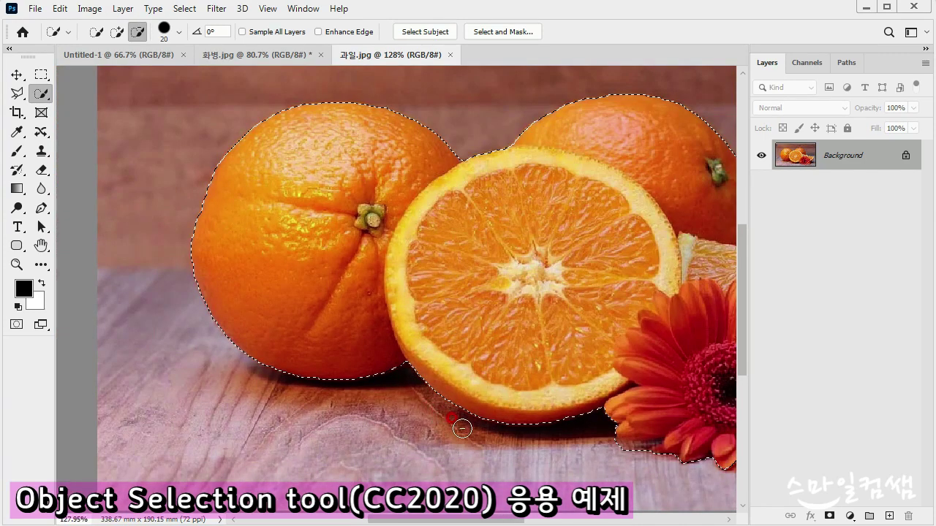
scroll(462, 429, "down", 2)
scroll(431, 340, "down", 2)
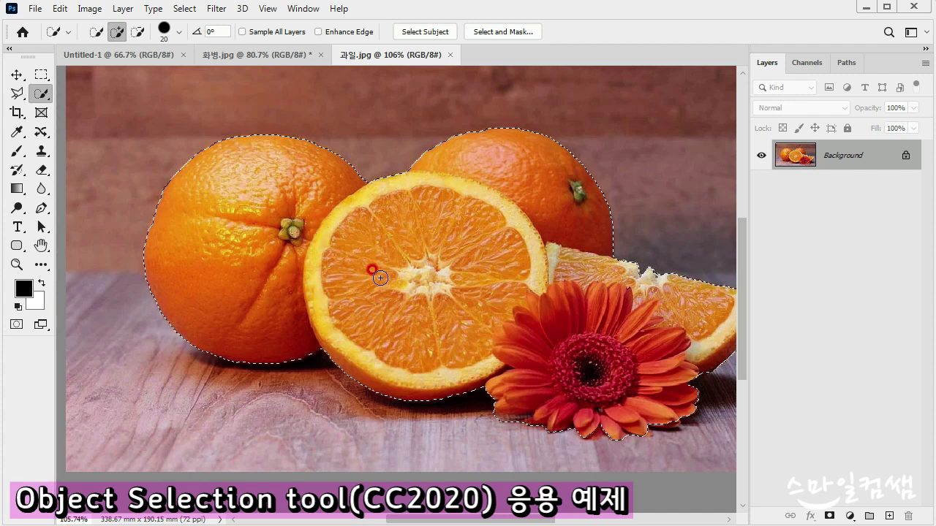
Step: Clear the selection and reselect the oranges, the wedge and the red flower together with the Object Selection tool in Rectangle mode
key("ctrl+d")
left_click(47, 96)
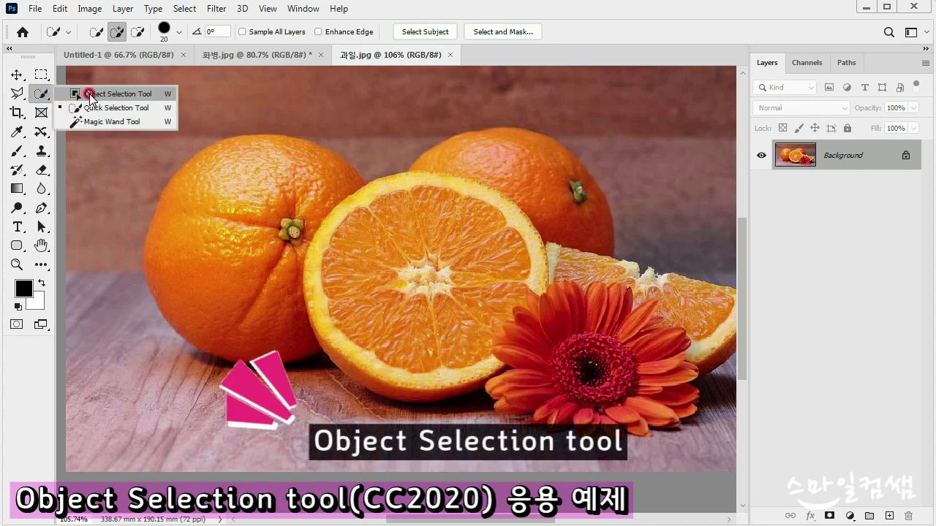
left_click(89, 95)
scroll(384, 307, "down", 2)
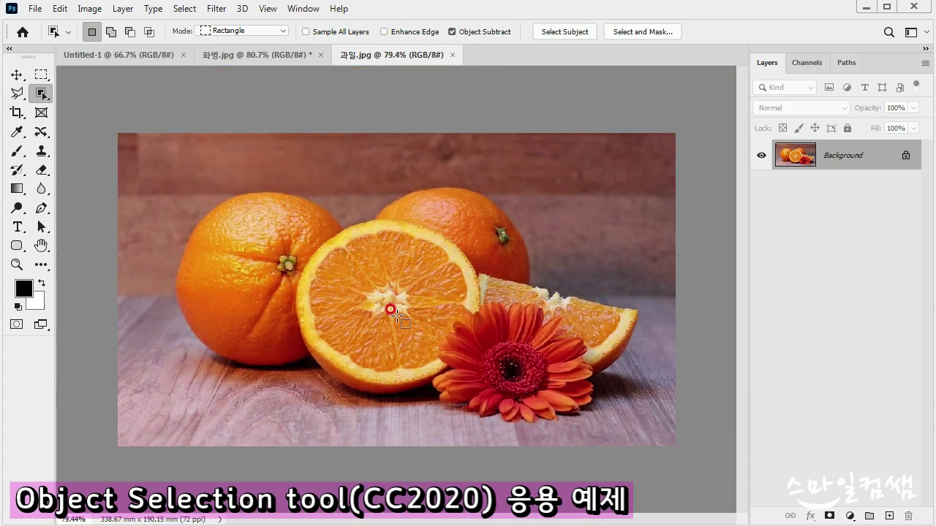
mouse_move(162, 160)
left_mouse_down()
mouse_move(327, 279)
mouse_move(638, 431)
left_mouse_up()
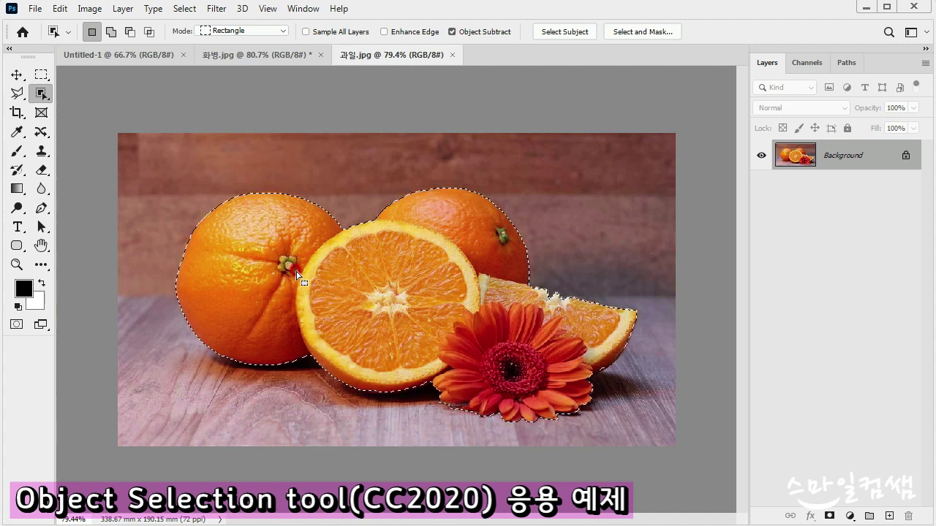
Step: Copy the selected oranges and flower from 과일.jpg and paste them into 화병.jpg
key("ctrl+c")
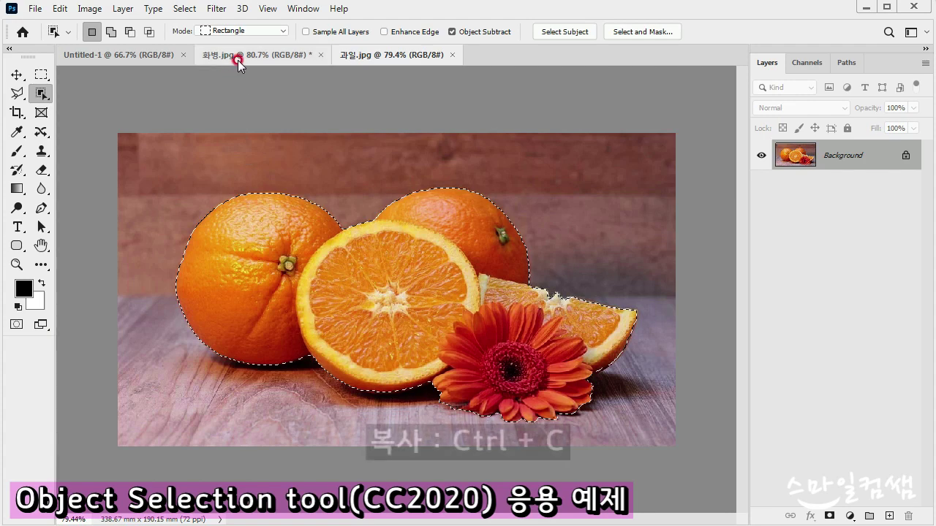
left_click(237, 58)
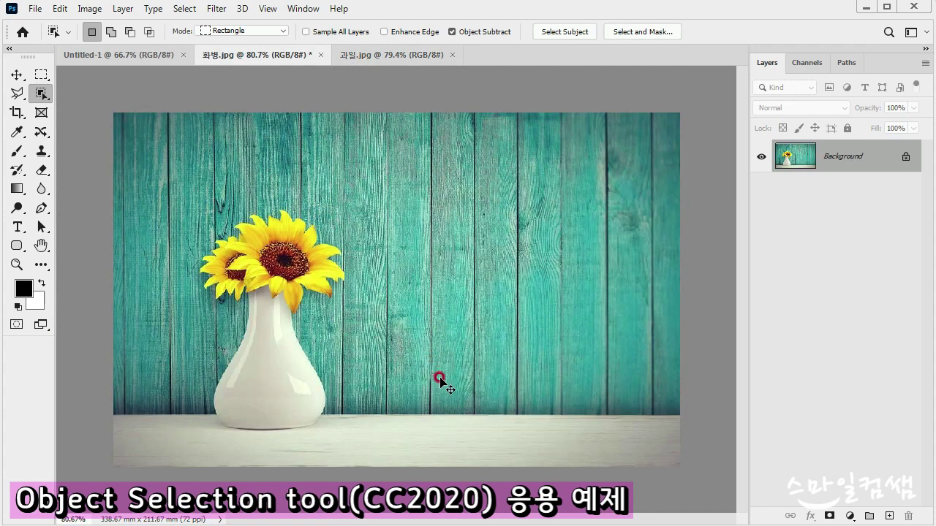
key("ctrl+v")
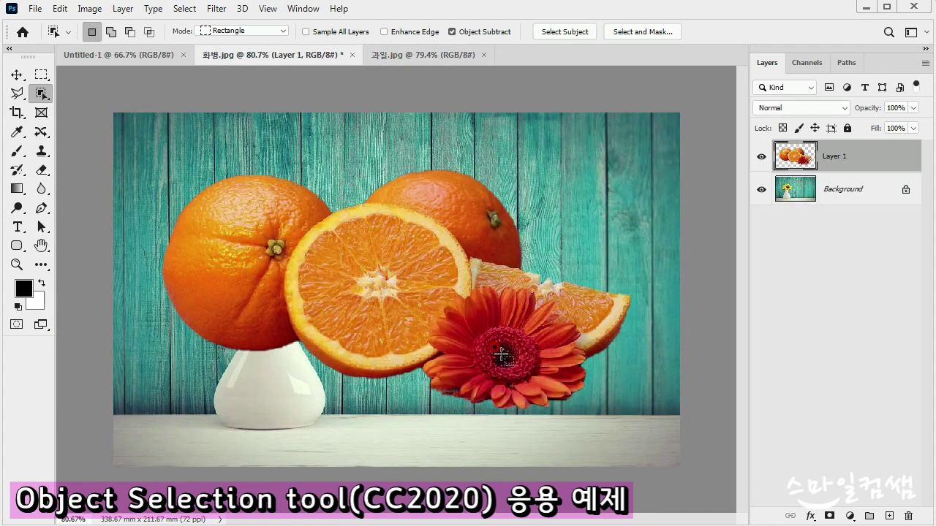
Step: Scale the pasted fruit to about 41% with Free Transform and place it on the white table beside the vase
left_click(55, 10)
left_click(57, 11)
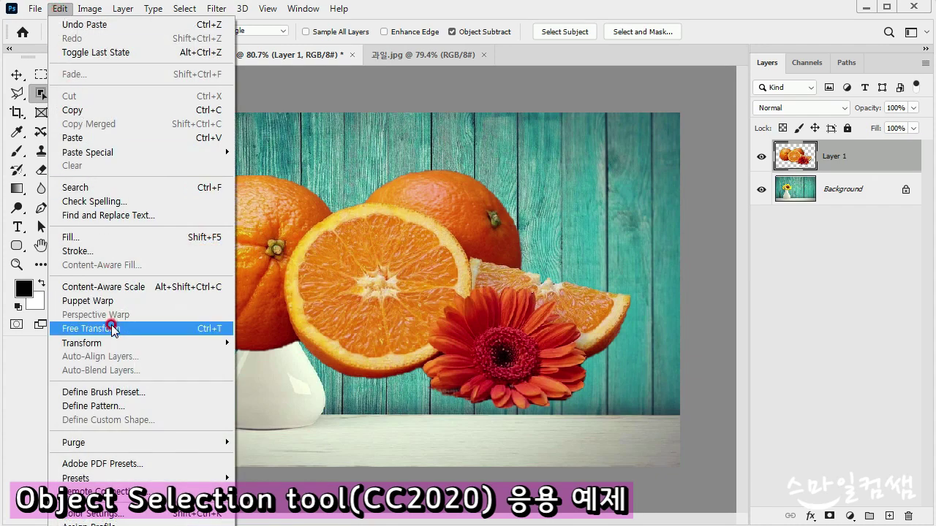
left_click(155, 329)
left_click_drag(631, 169, 401, 277)
left_click_drag(401, 315, 598, 363)
left_click_drag(600, 330, 551, 361)
left_click_drag(498, 399, 489, 406)
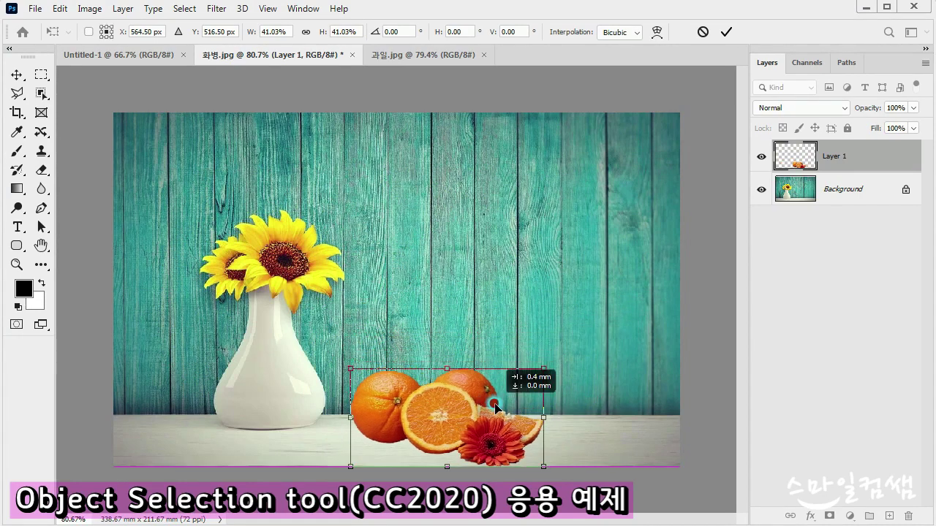
key("Return")
Step: Examine where the pasted fruit and the vase meet the table, and compare them with the original shadows in 과일.jpg
scroll(512, 438, "up", 5)
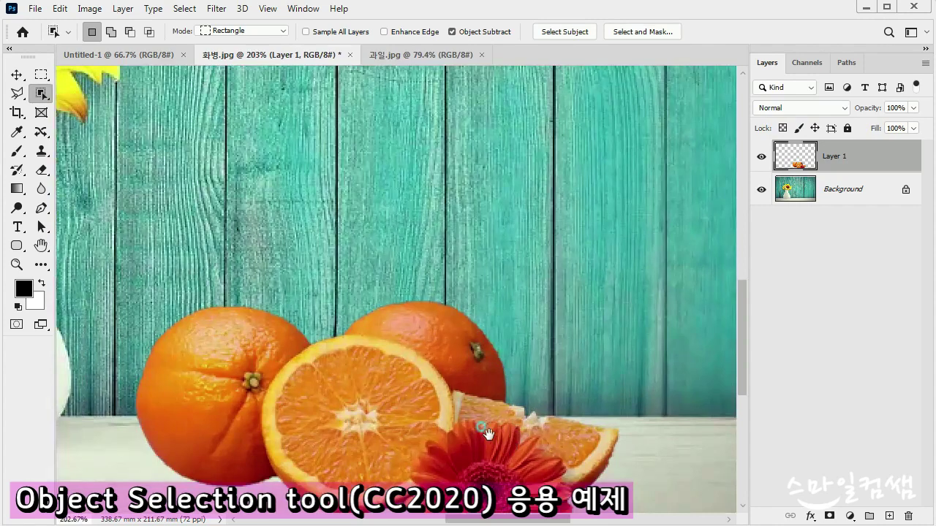
left_click_drag(512, 437, 560, 293)
scroll(569, 301, "down", 3)
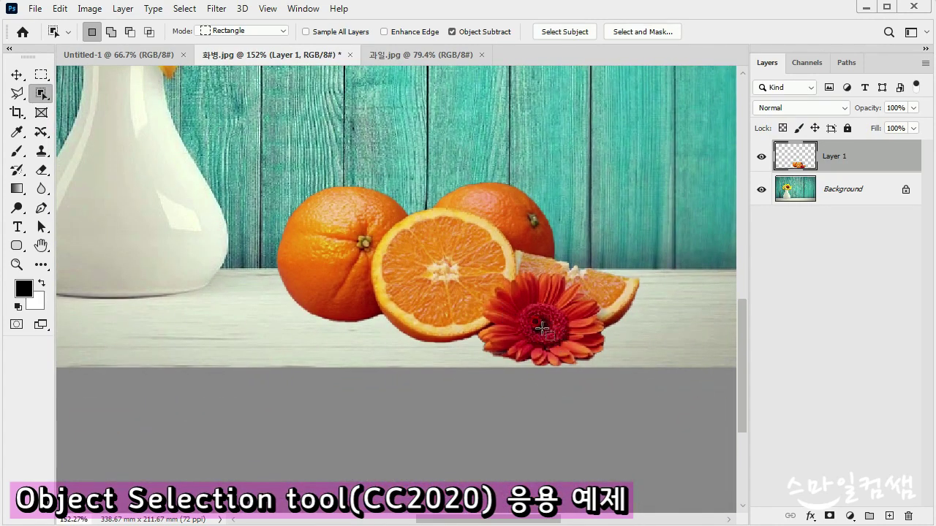
scroll(388, 328, "left", 2)
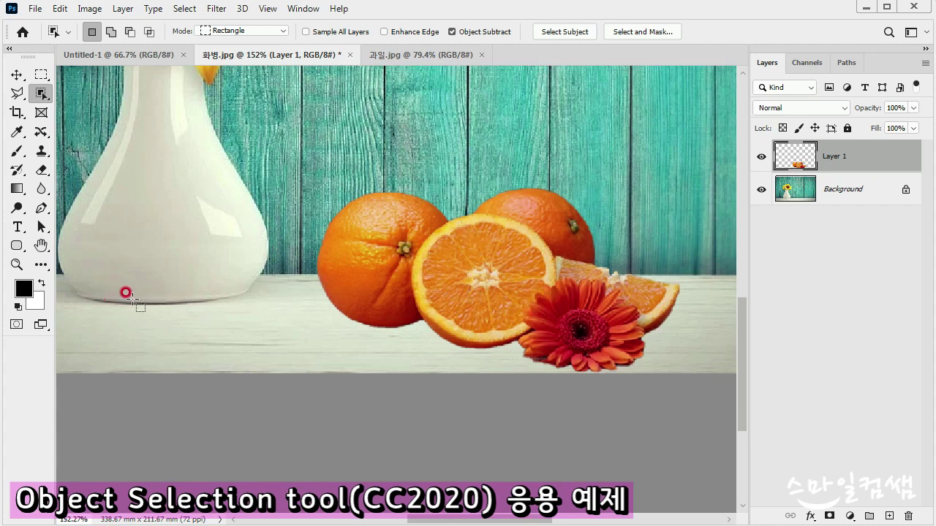
left_click(409, 56)
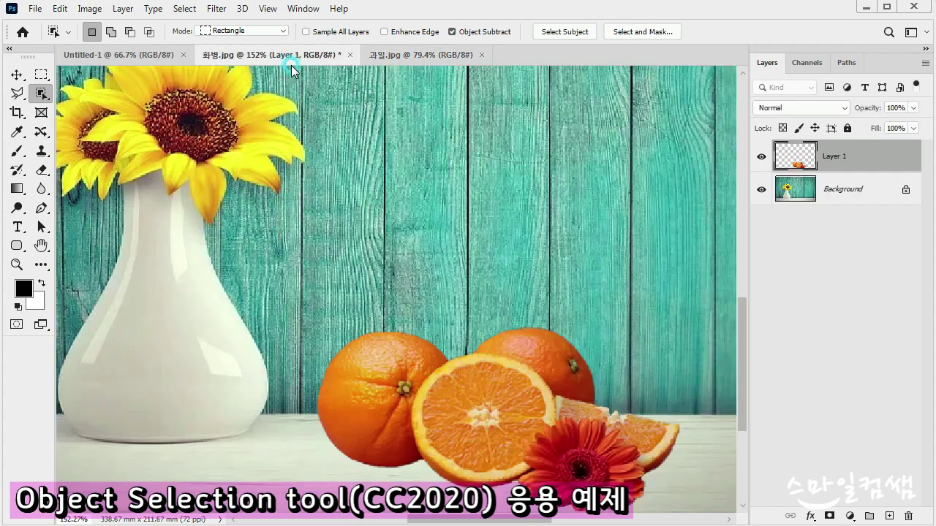
left_click(287, 61)
Step: Add a new empty layer in 화병.jpg and move it beneath the fruit layer, above the Background
left_click_drag(614, 385, 539, 309)
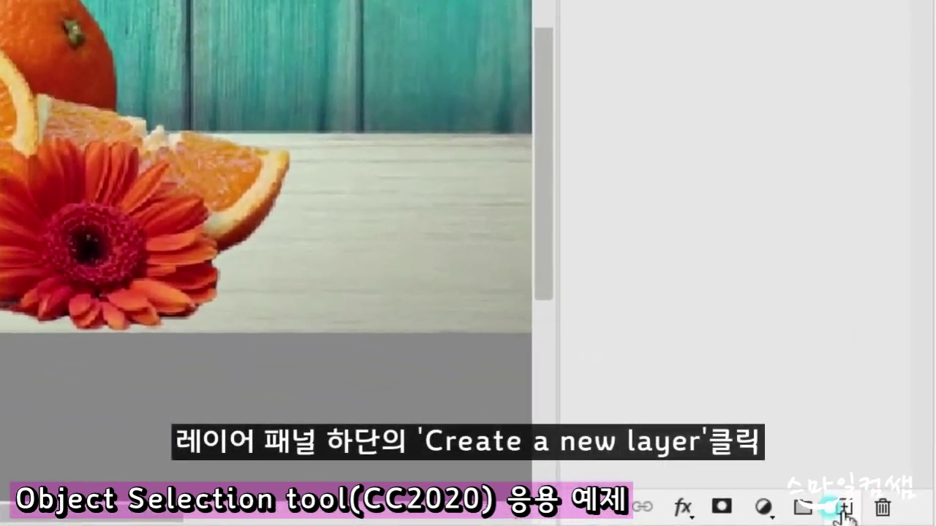
left_click(860, 512)
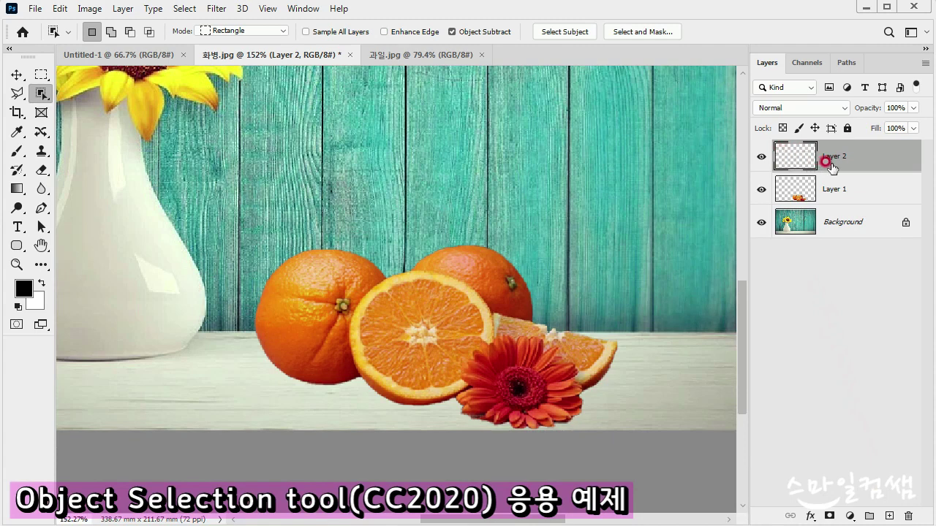
left_click_drag(840, 155, 837, 193)
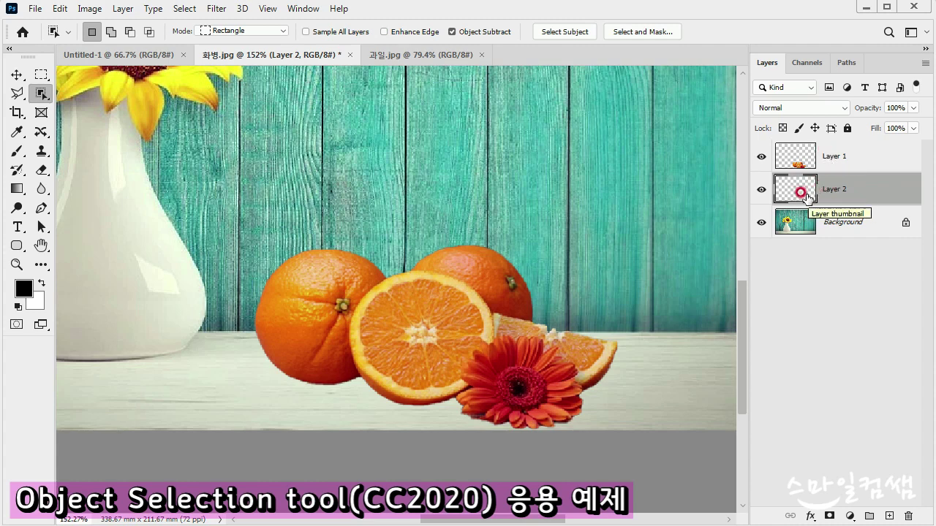
Step: Set up the Brush tool with the Soft Round preset at size 40
left_click(16, 152)
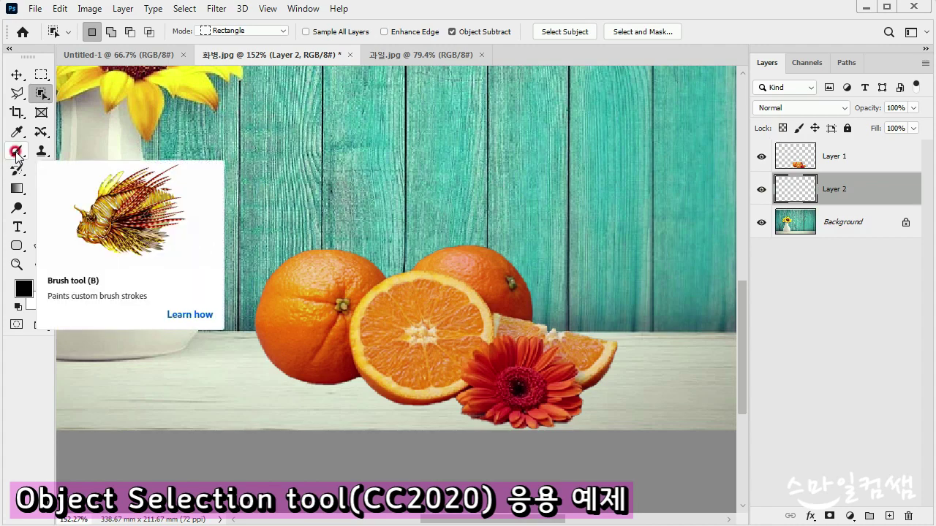
left_click(16, 152)
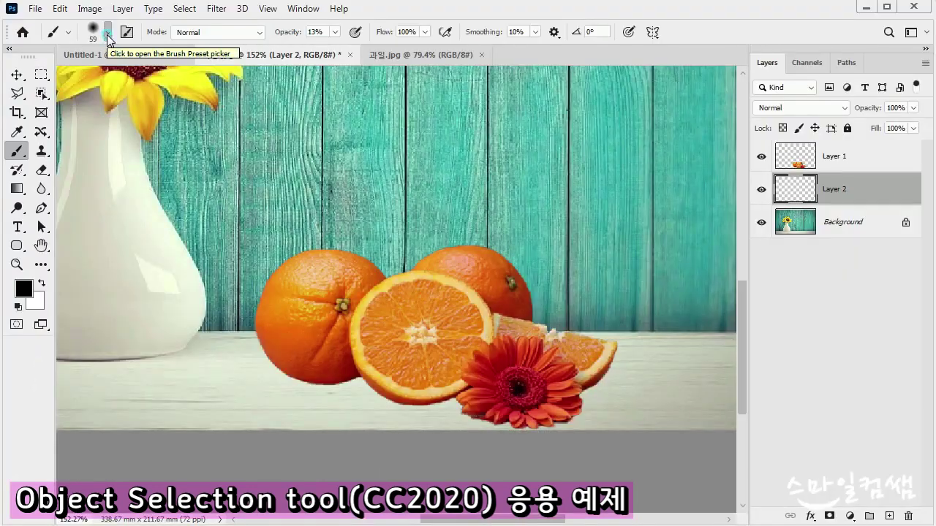
left_click(107, 35)
left_click(103, 198)
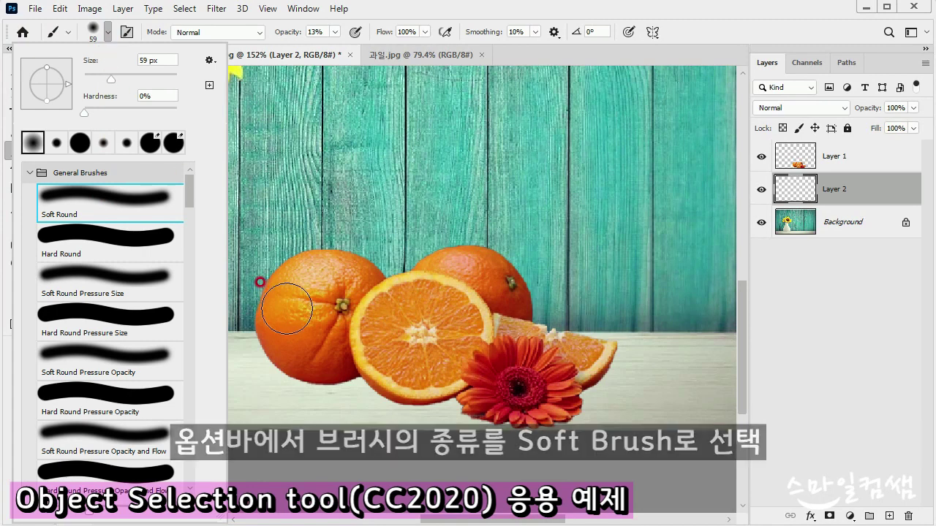
left_click(107, 36)
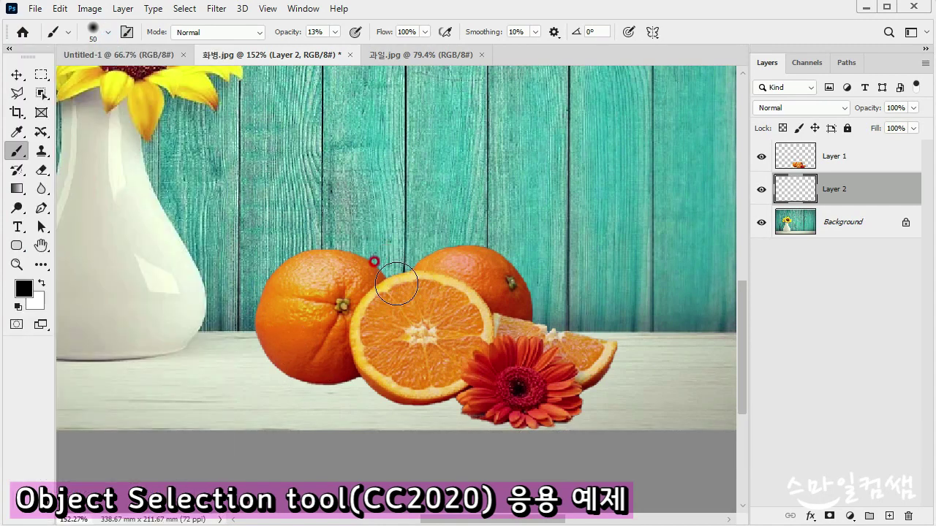
key("bracketleft")
key("bracketleft")
key("bracketleft")
key("bracketleft")
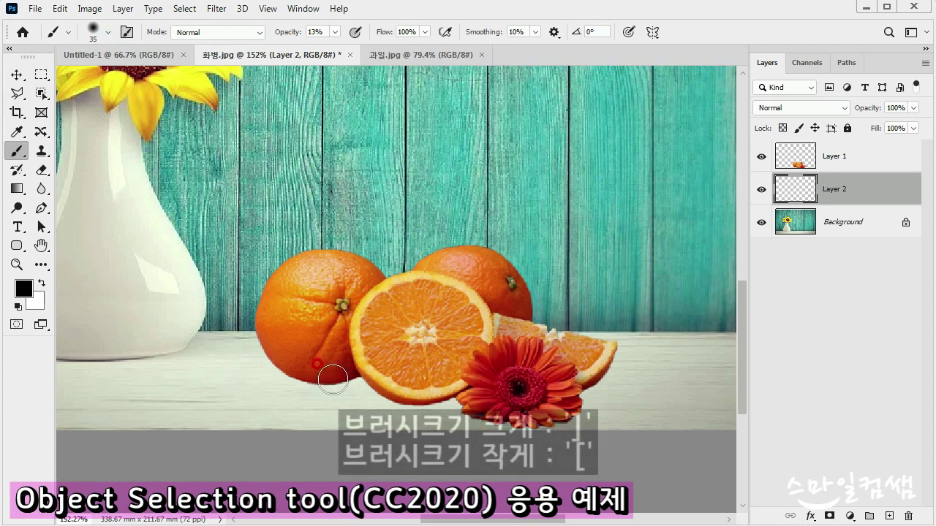
key("bracketright")
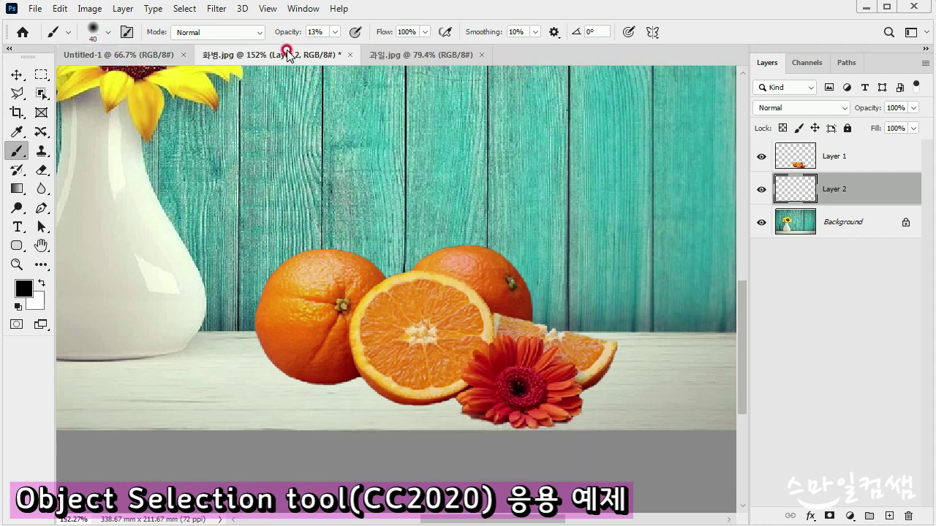
Step: Set the brush opacity to 70% and paint soft black shadows beneath the oranges and the flower on the new layer
left_click_drag(289, 36, 453, 32)
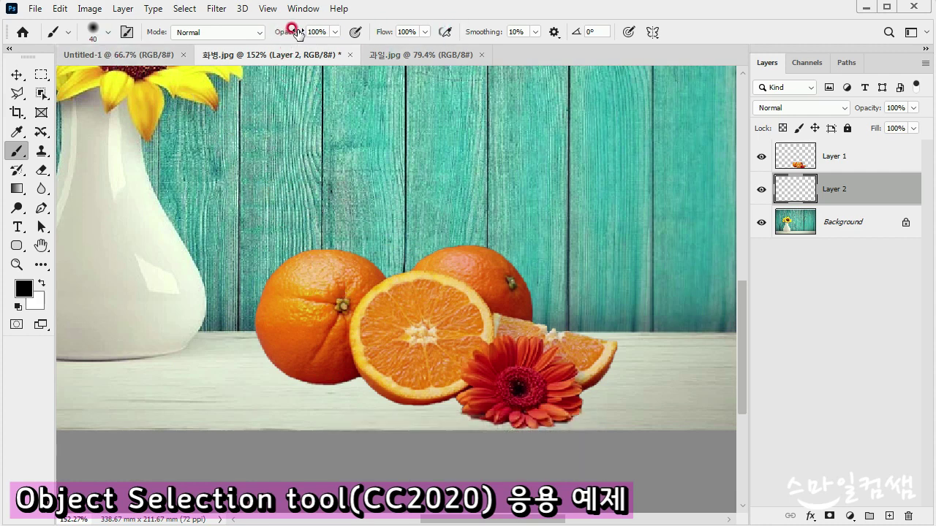
mouse_move(324, 364)
left_mouse_down()
mouse_move(295, 365)
mouse_move(317, 375)
mouse_move(362, 370)
mouse_move(416, 395)
mouse_move(475, 393)
mouse_move(648, 431)
mouse_move(470, 325)
mouse_move(511, 350)
mouse_move(487, 344)
mouse_move(524, 352)
left_mouse_up()
left_click_drag(297, 33, 286, 36)
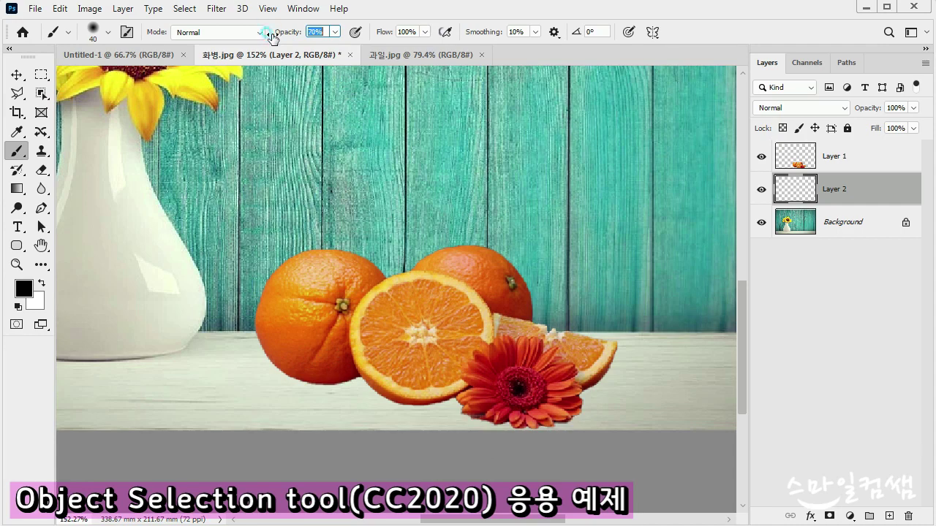
scroll(350, 404, "up", 4)
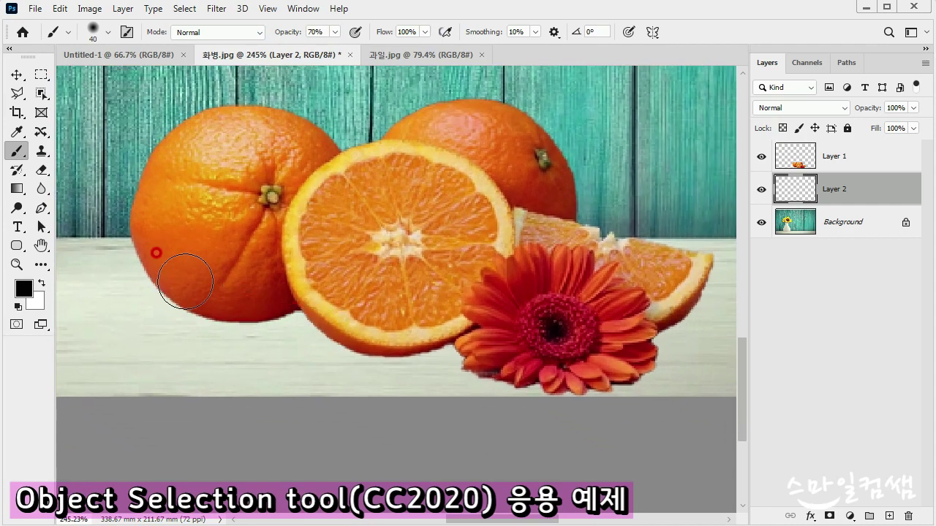
mouse_move(146, 249)
left_mouse_down()
mouse_move(182, 274)
mouse_move(265, 256)
left_mouse_up()
left_click_drag(294, 285, 299, 283)
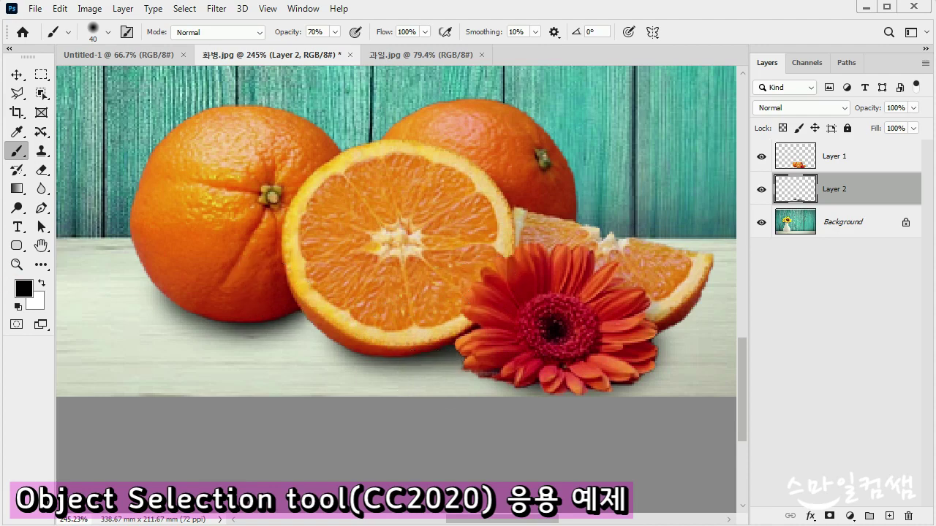
Step: Review the finished composite of the vase and the shadowed fruit at 100% zoom
double_click(15, 264)
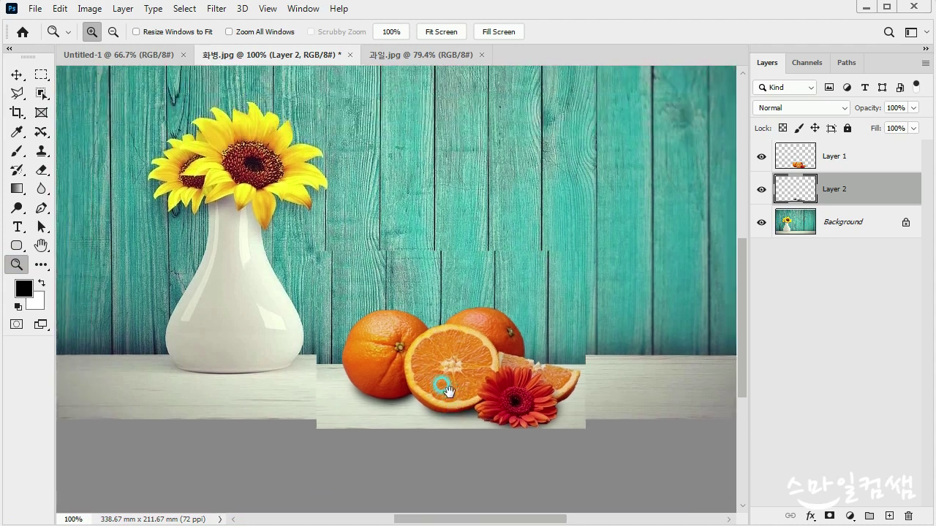
left_click_drag(448, 393, 433, 445)
key("m")
left_click(385, 422)
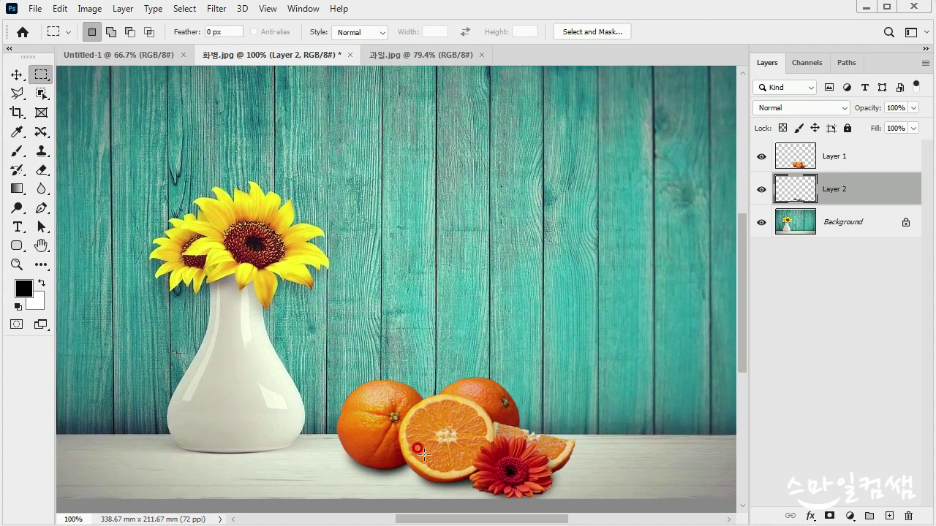